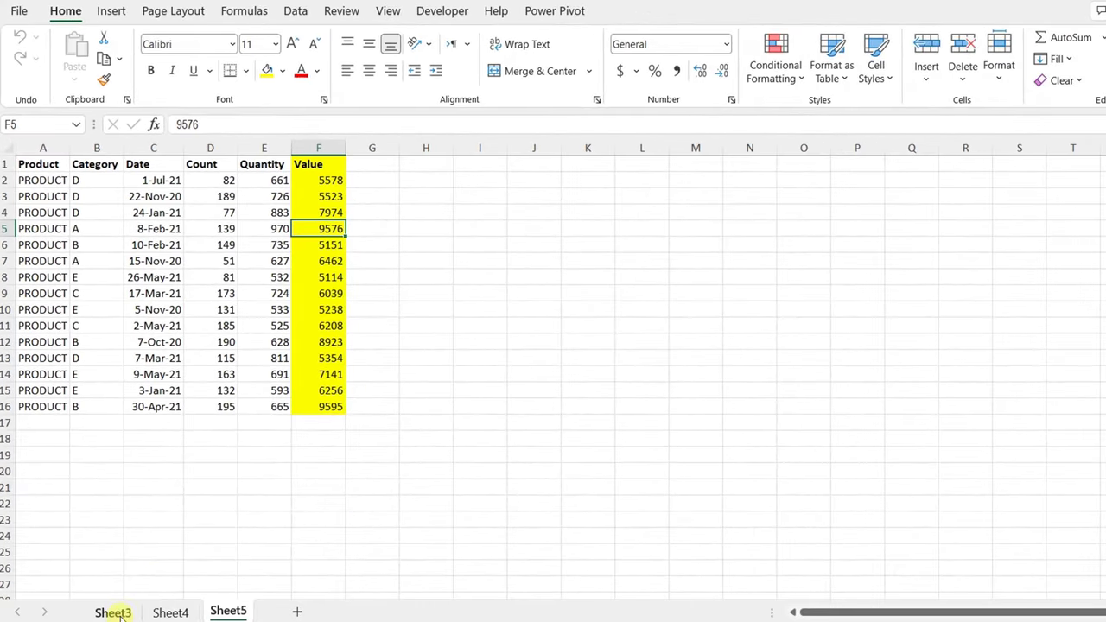
- Compare the column layouts of the tables on Sheet3, Sheet4 and Sheet5
{"action": "left_click", "coordinate": [113, 611]}
{"action": "left_click", "coordinate": [166, 613]}
{"action": "left_click", "coordinate": [227, 611]}
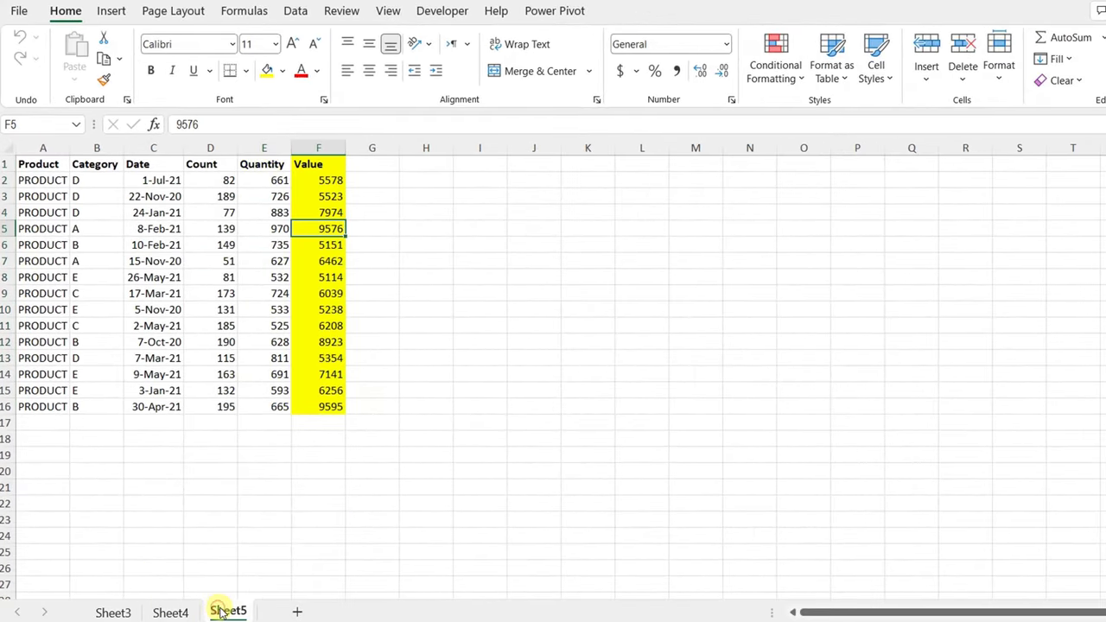
{"action": "left_click", "coordinate": [166, 612]}
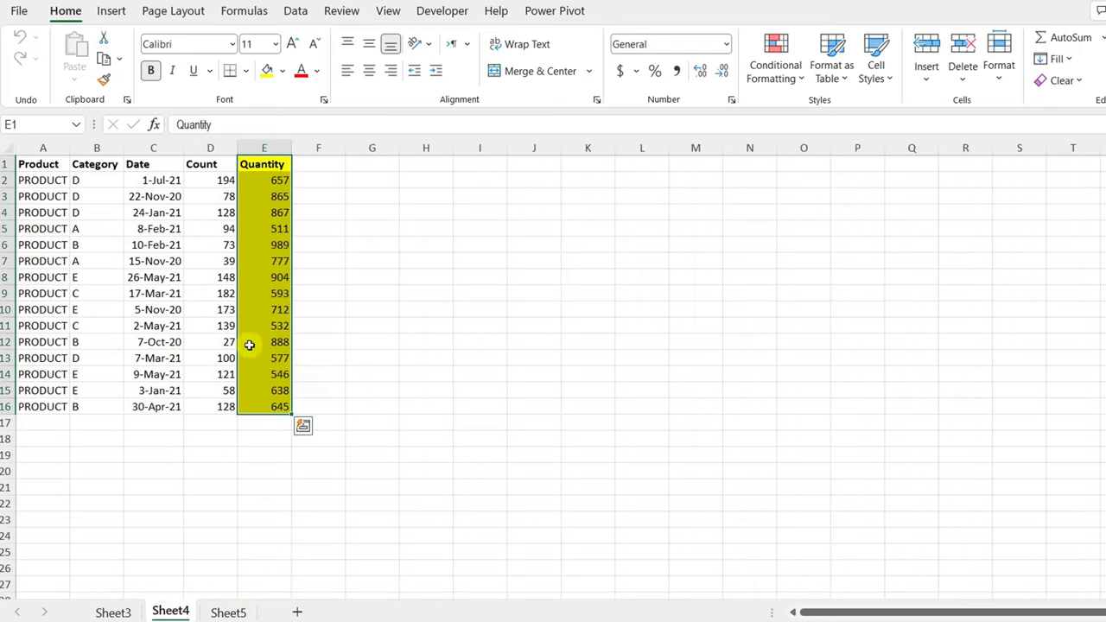
{"action": "left_click", "coordinate": [240, 170]}
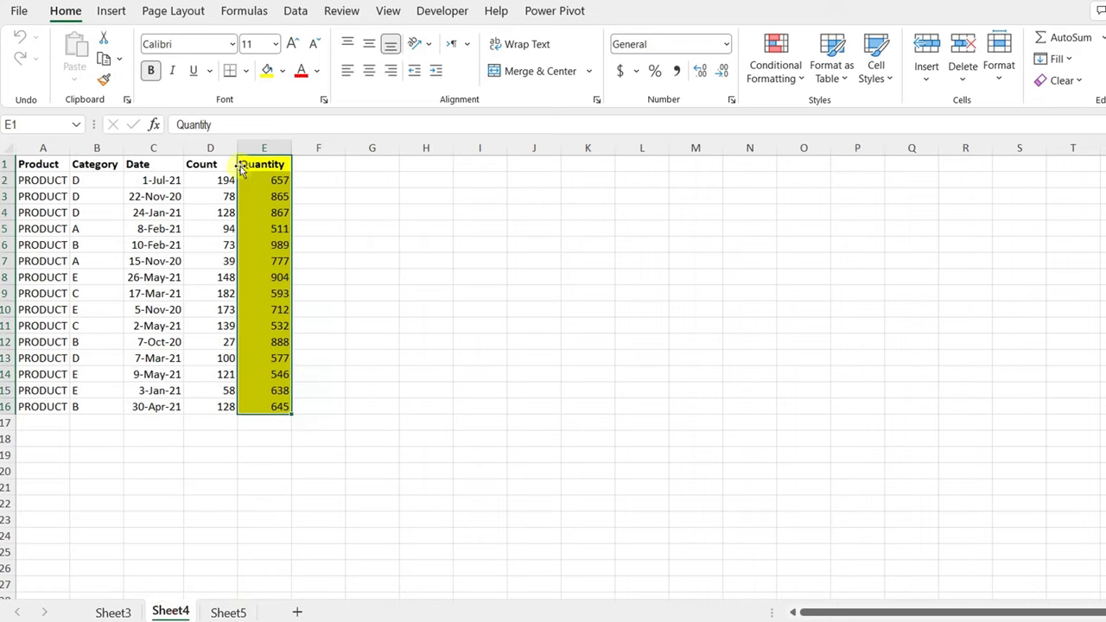
{"action": "left_click", "coordinate": [227, 611]}
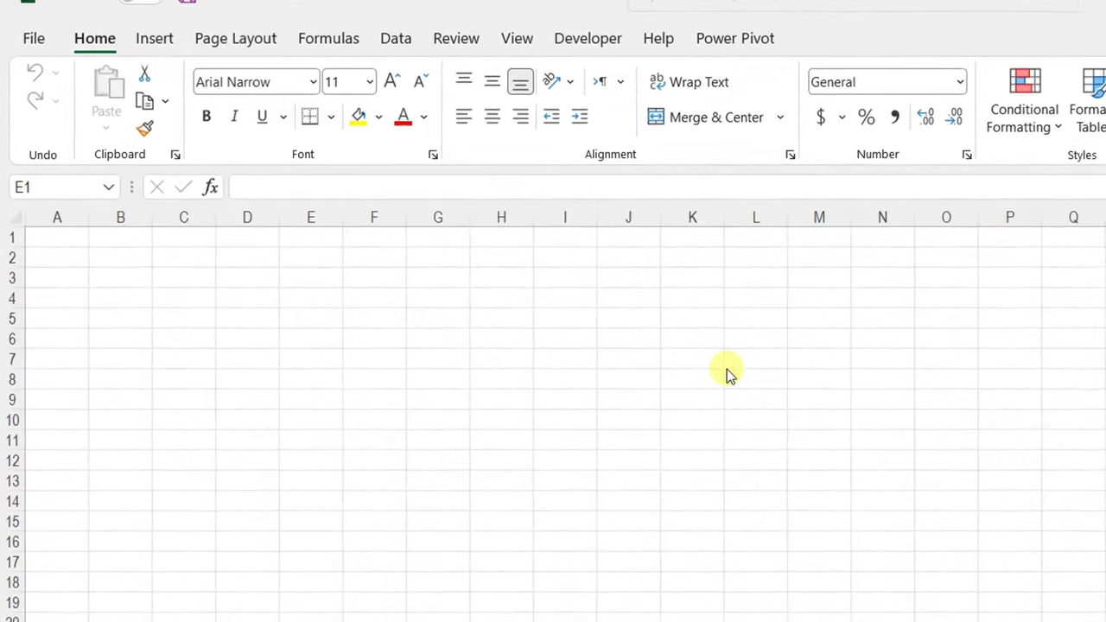
- Import the Excel workbook Different_Column_Tables.xlsx from the APQ04 folder as a data source
{"action": "left_click", "coordinate": [421, 38]}
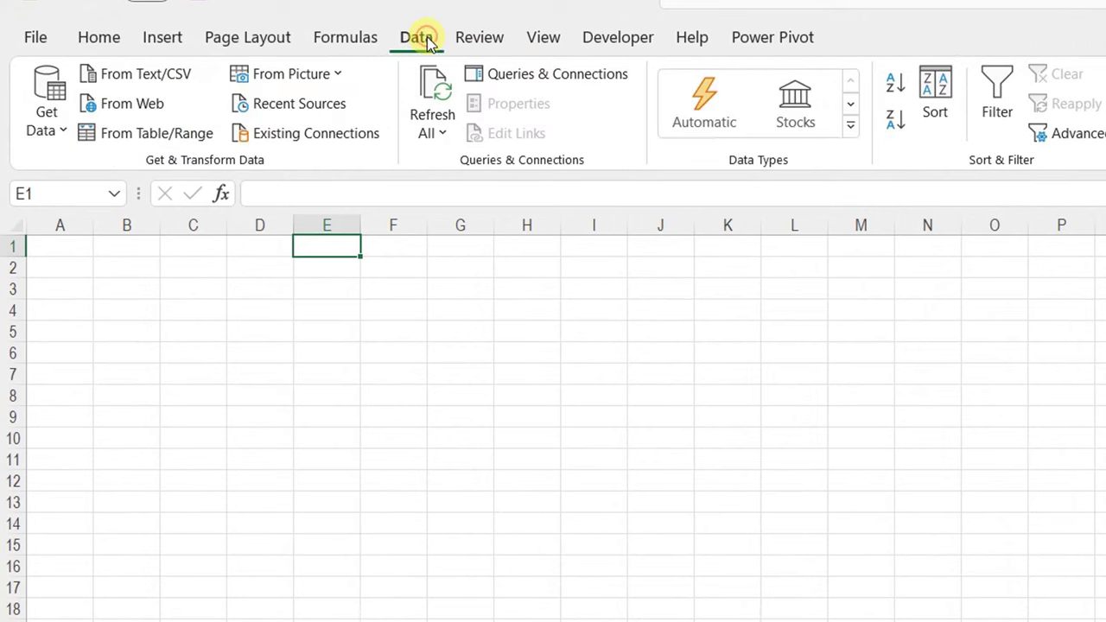
{"action": "left_click", "coordinate": [61, 140]}
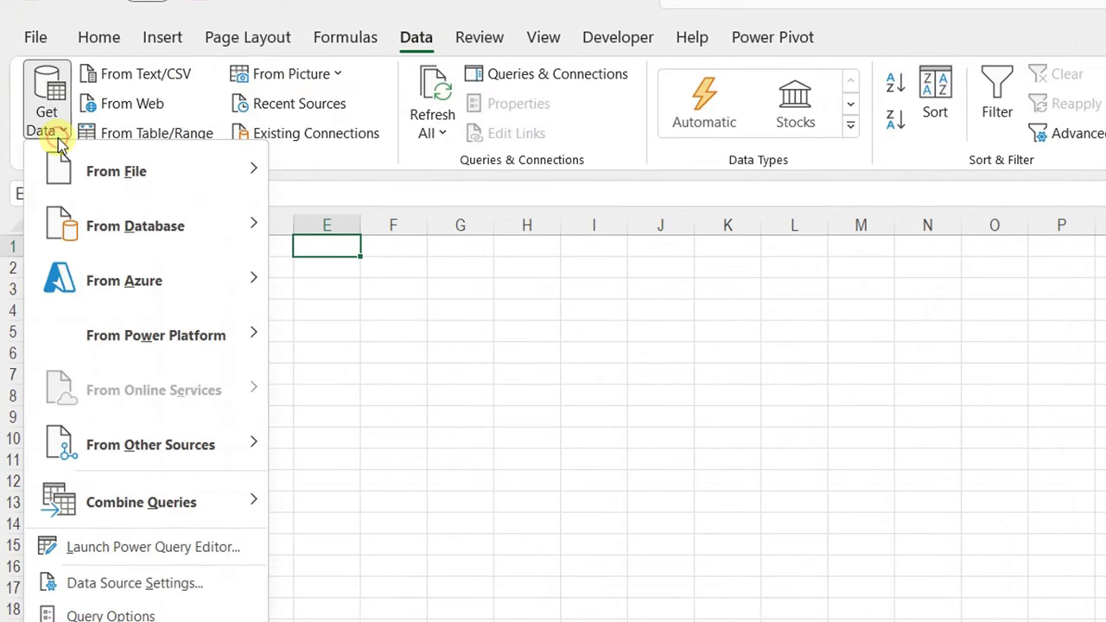
{"action": "mouse_move", "coordinate": [86, 172]}
{"action": "left_click", "coordinate": [337, 174]}
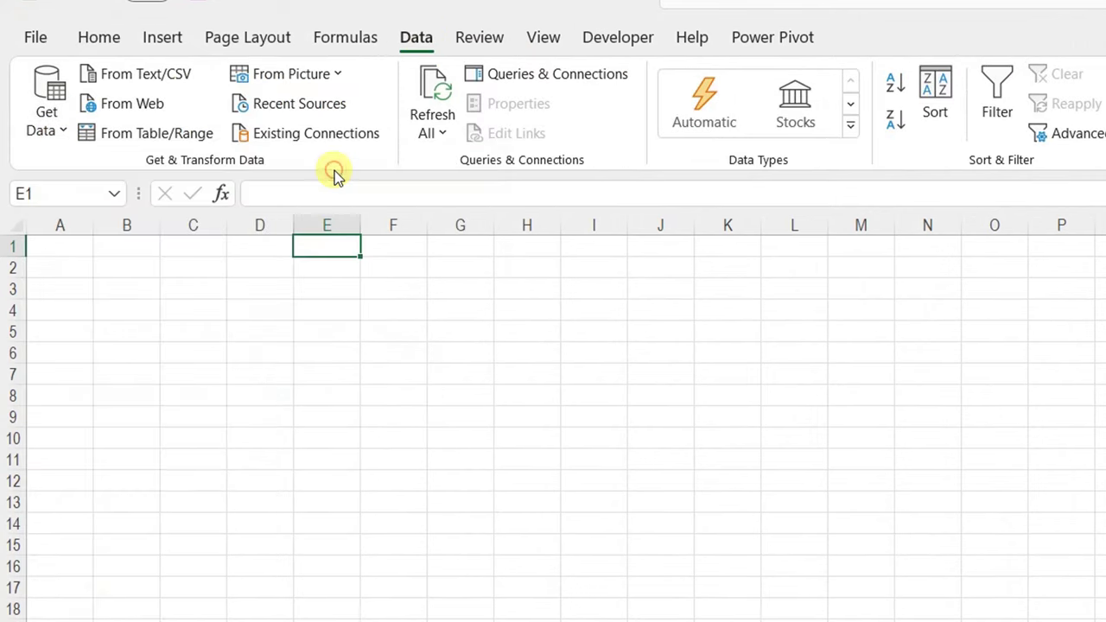
{"action": "left_click", "coordinate": [306, 229]}
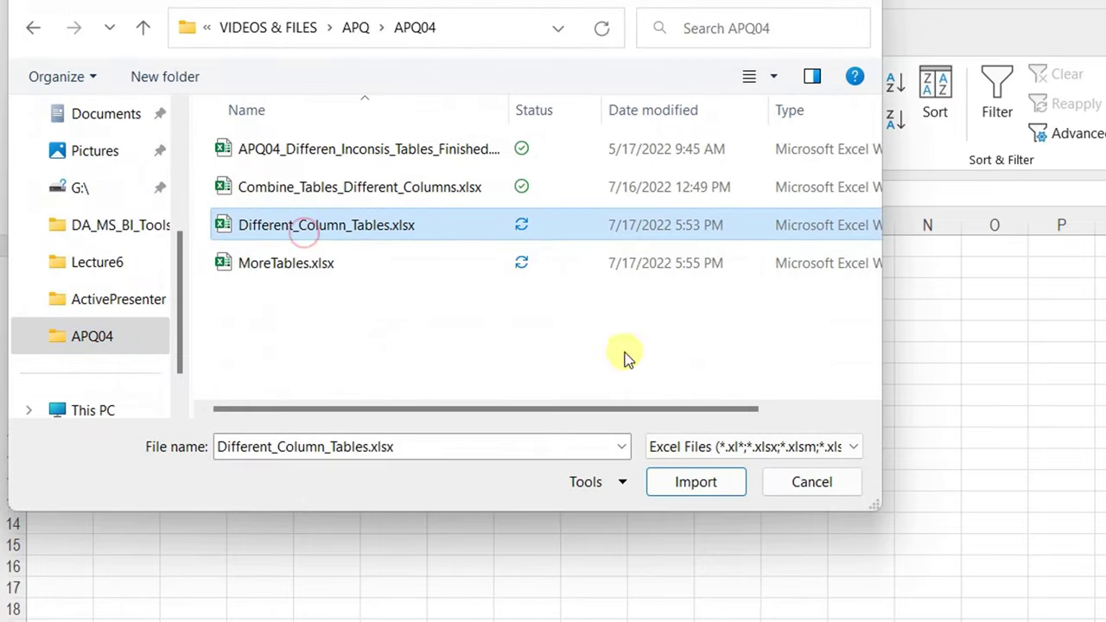
{"action": "left_click", "coordinate": [692, 482]}
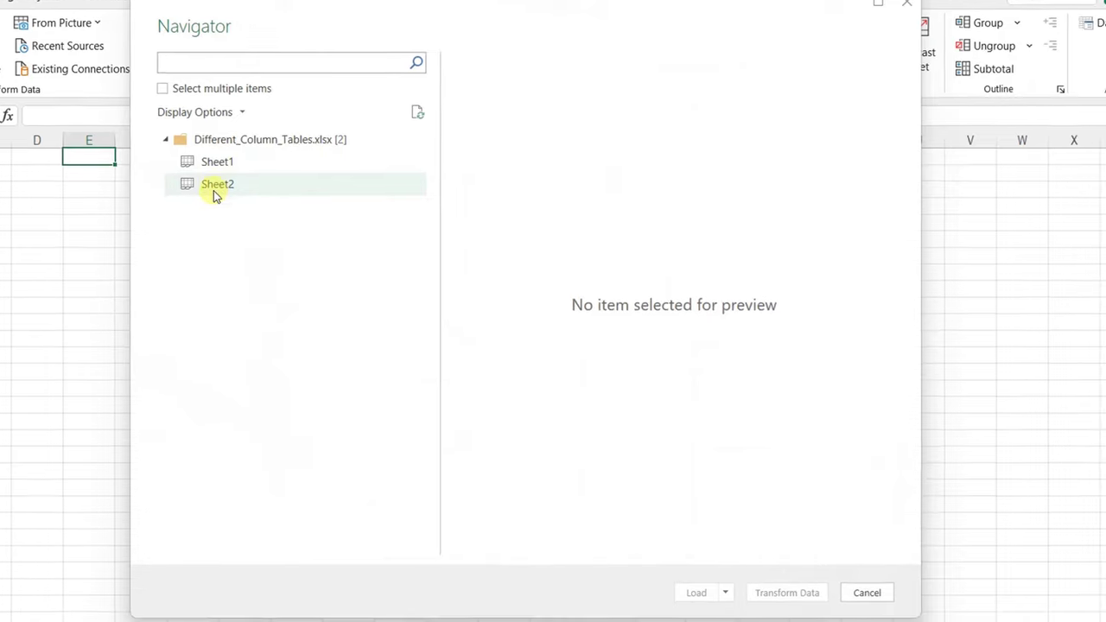
- Open the whole workbook, rather than a single sheet, for transformation and rename the query Different_Column_Tables
{"action": "left_click", "coordinate": [254, 147]}
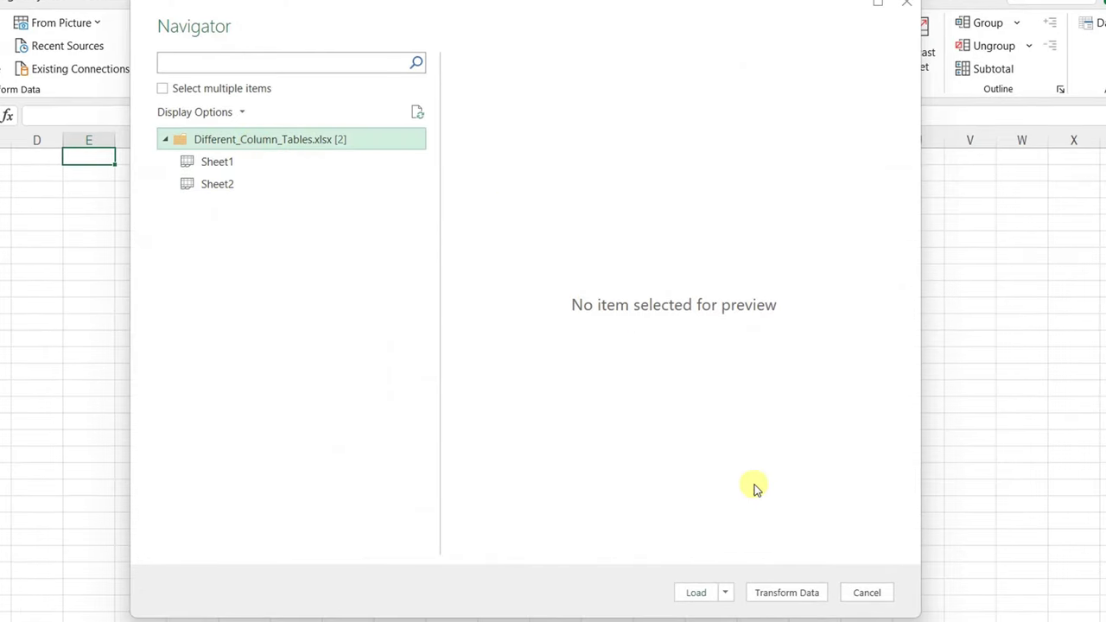
{"action": "left_click", "coordinate": [786, 593]}
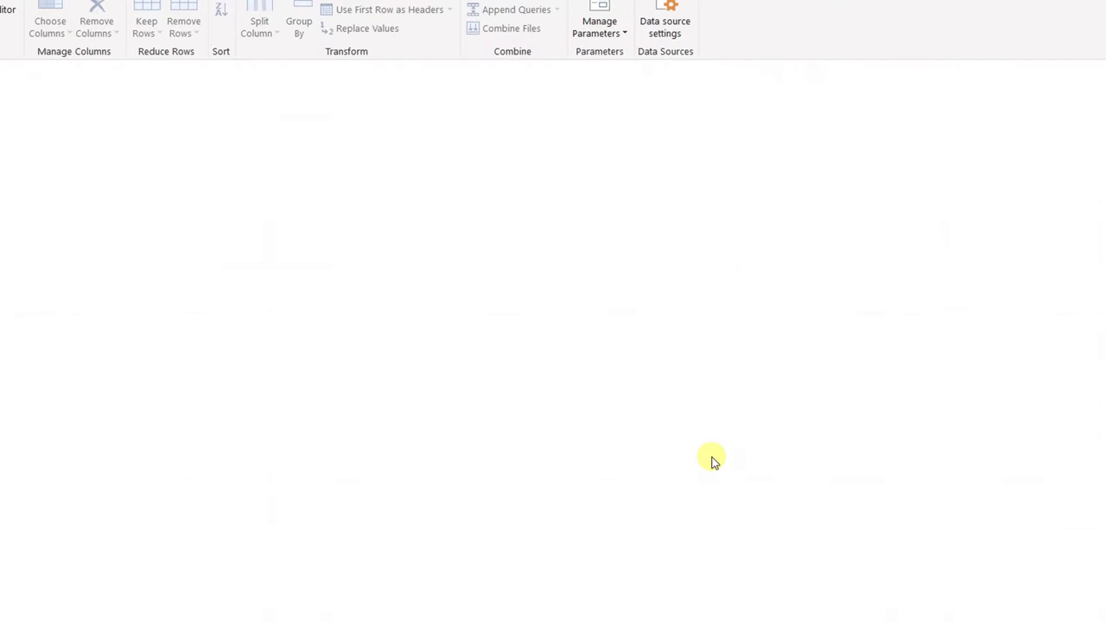
{"action": "left_click", "coordinate": [1101, 157]}
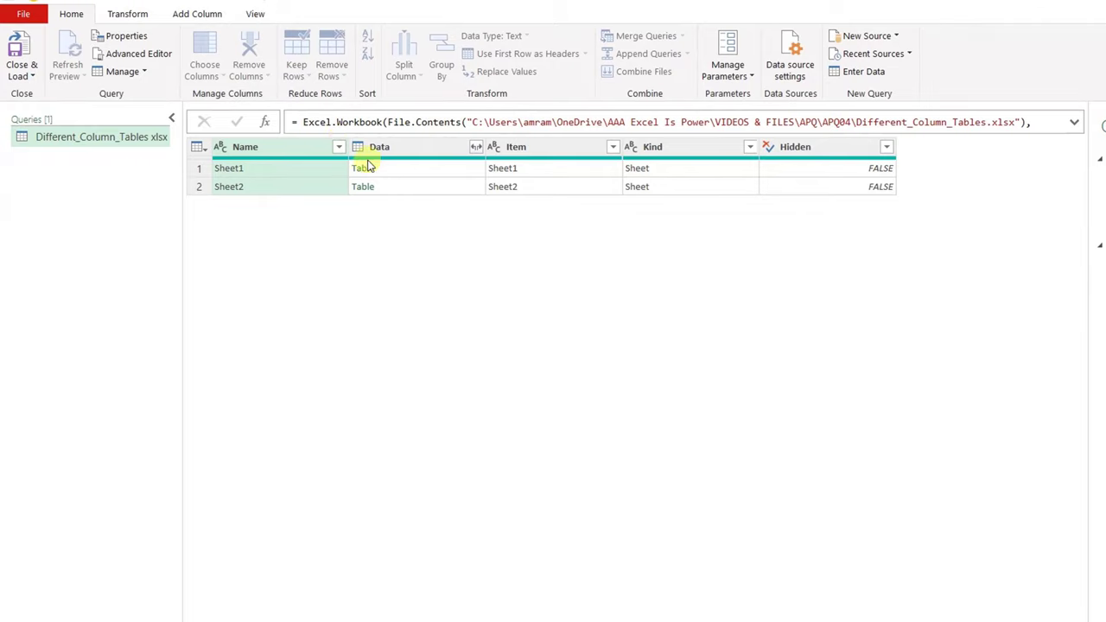
- Preview the nested tables of Sheet1 and Sheet2 in the Data column, enlarging the preview area
{"action": "left_click", "coordinate": [432, 171]}
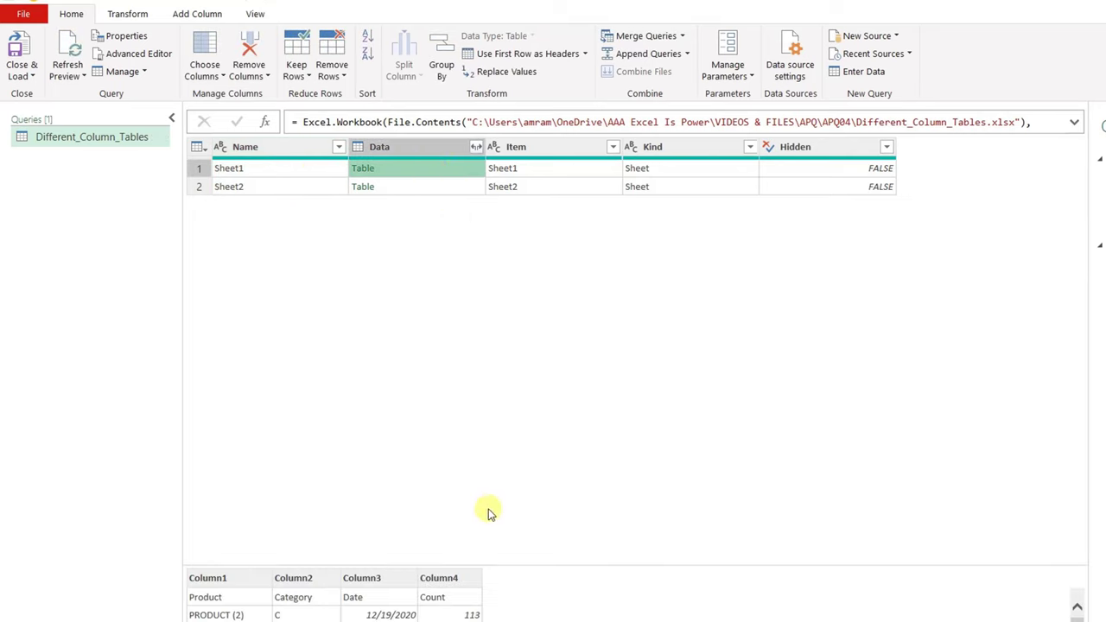
{"action": "left_click_drag", "start_coordinate": [500, 562], "coordinate": [507, 506]}
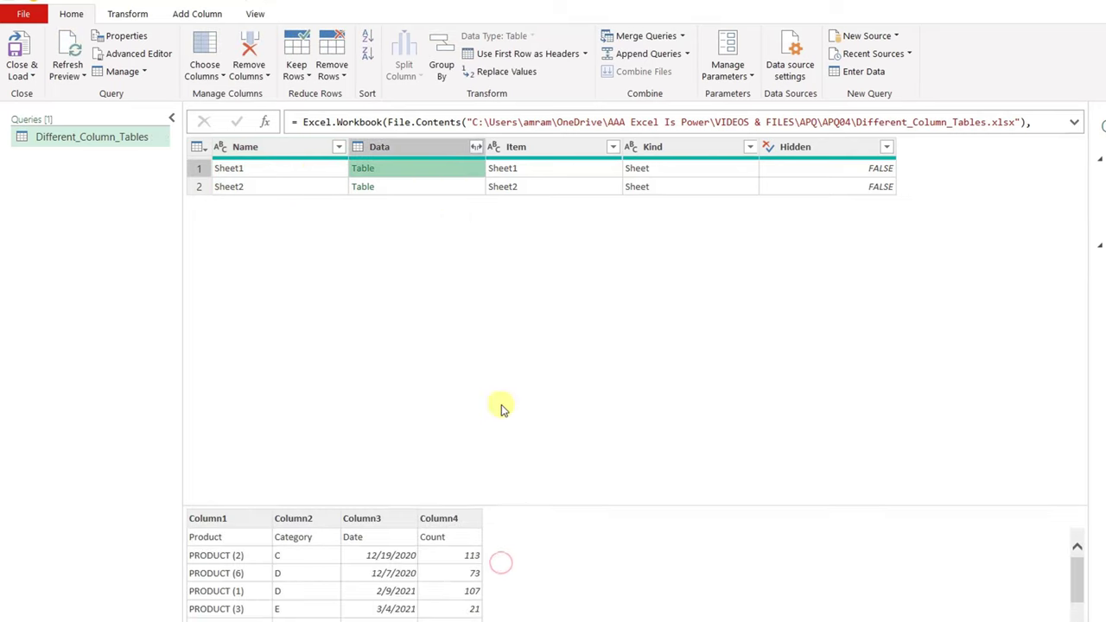
{"action": "left_click", "coordinate": [453, 186]}
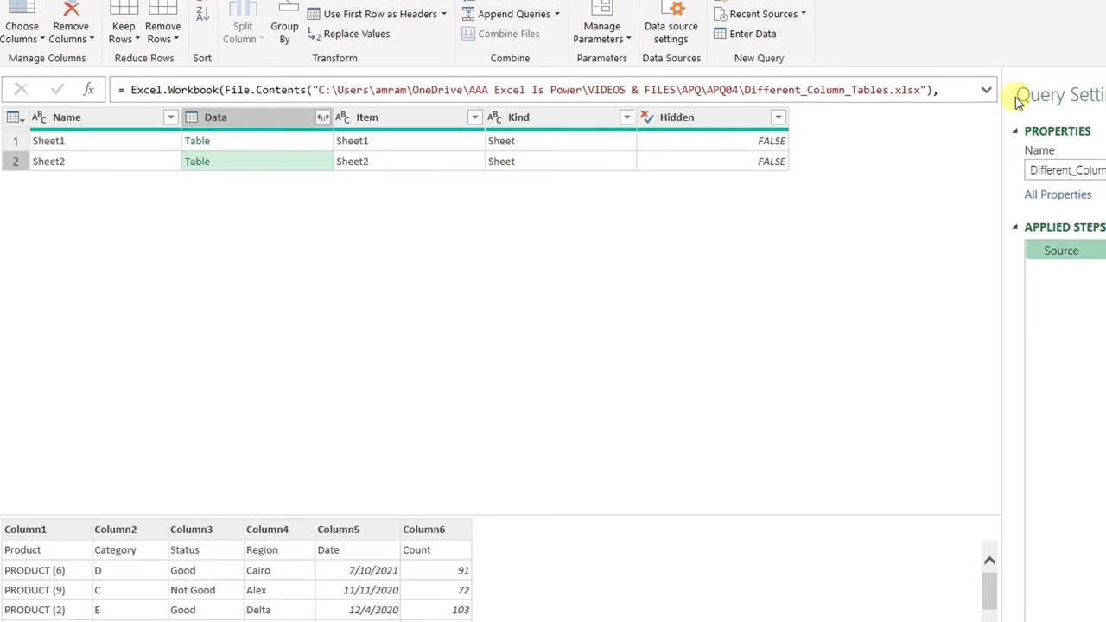
- Change the second Excel.Workbook argument in the Source step to true to promote headers, and preview Sheet1's table
{"action": "left_click", "coordinate": [987, 93]}
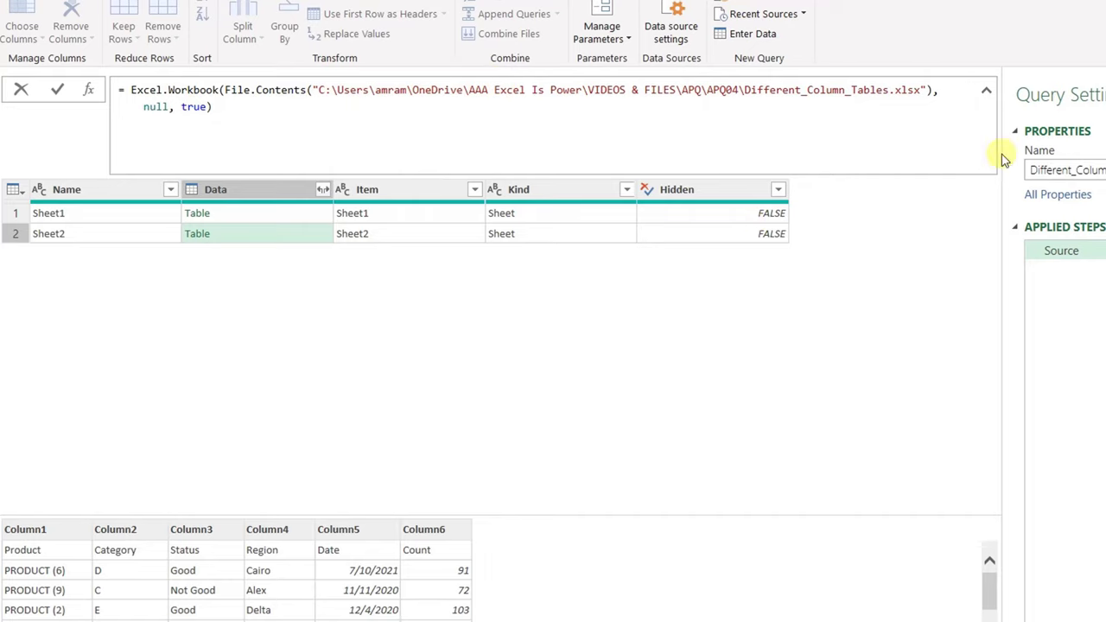
{"action": "mouse_move", "coordinate": [180, 95]}
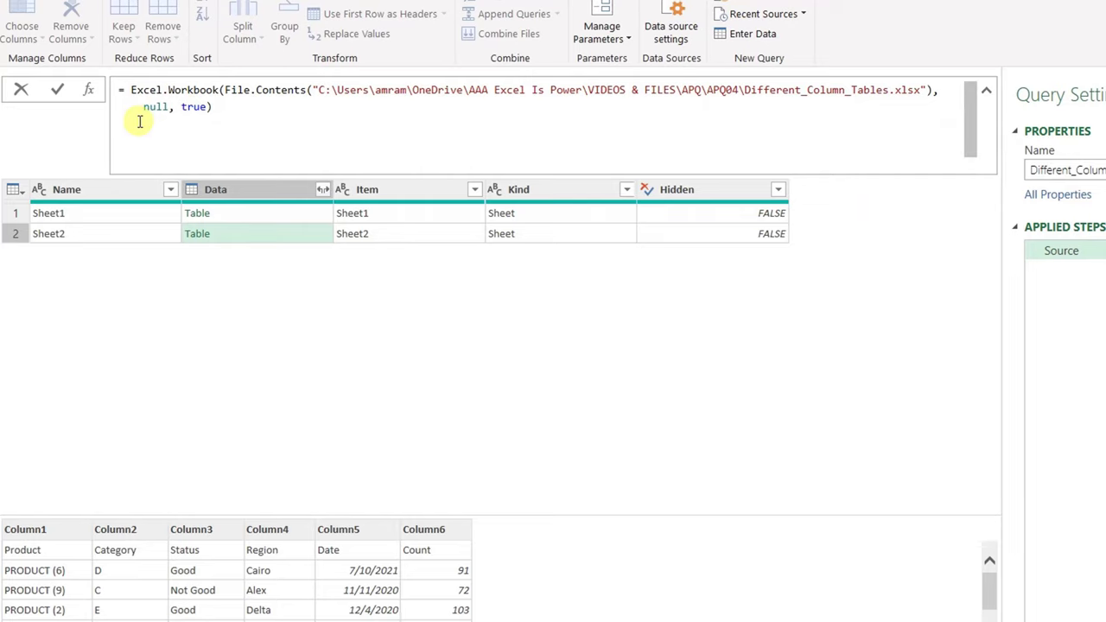
{"action": "double_click", "coordinate": [157, 107]}
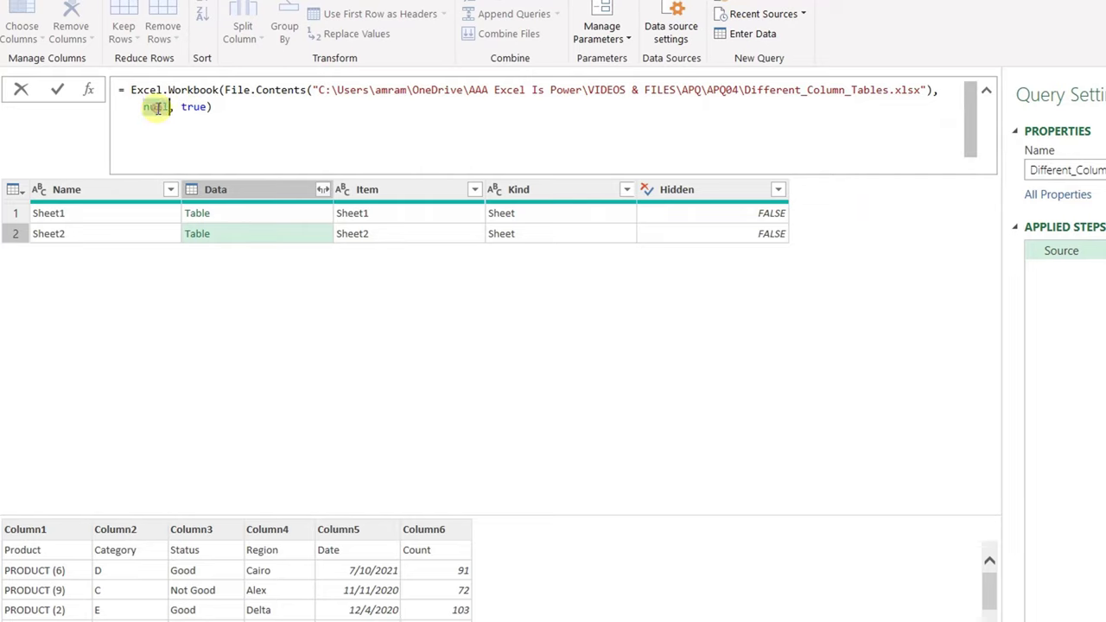
{"action": "type", "text": "true"}
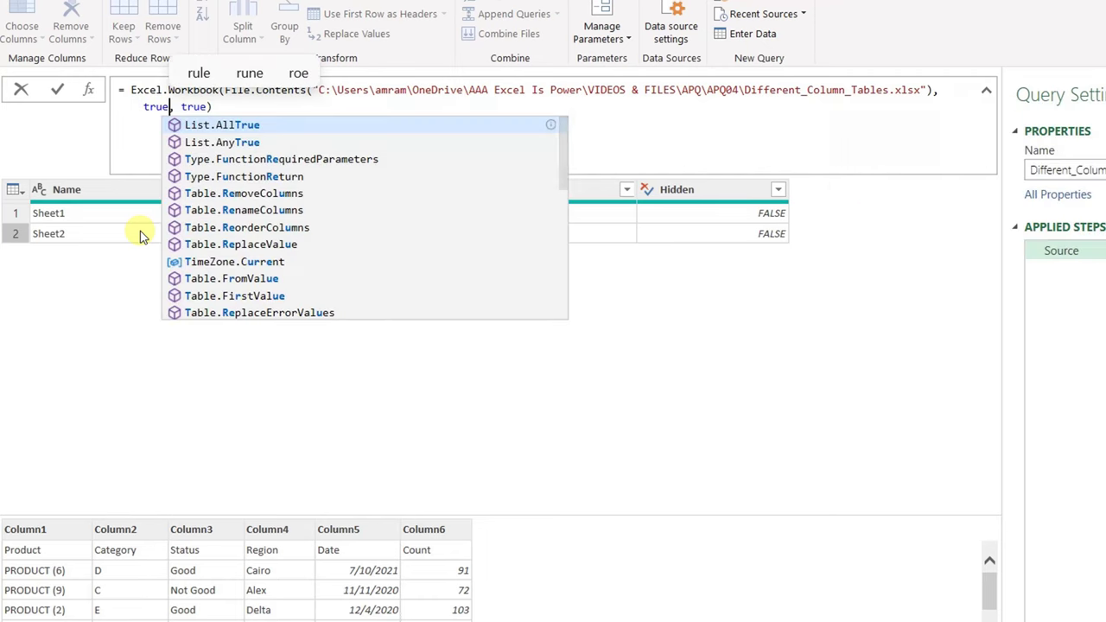
{"action": "left_click", "coordinate": [639, 138]}
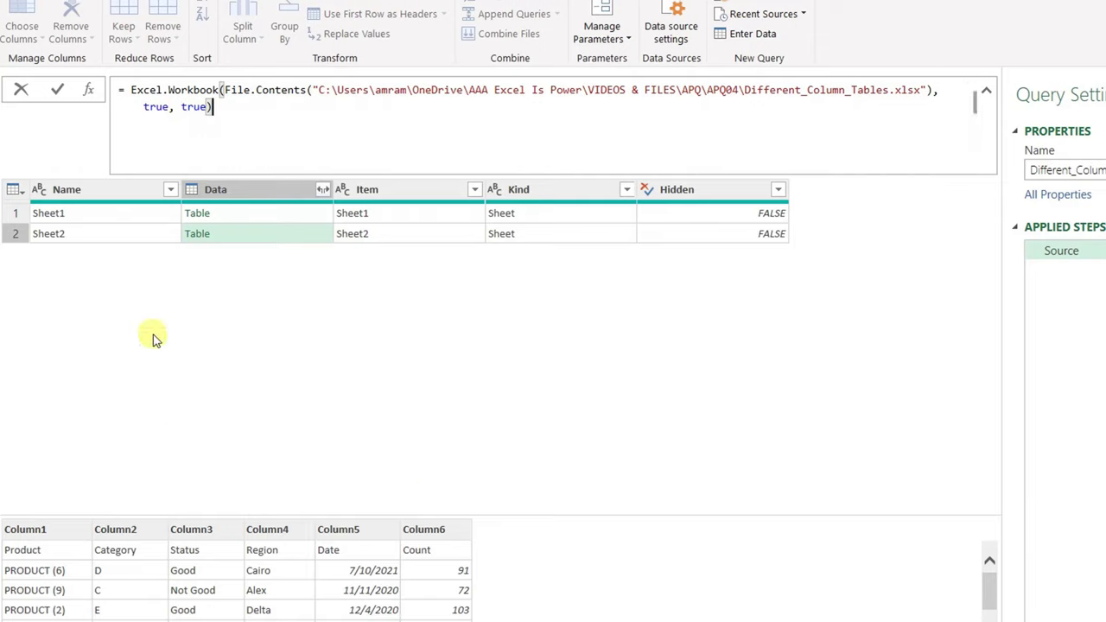
{"action": "left_click", "coordinate": [58, 90]}
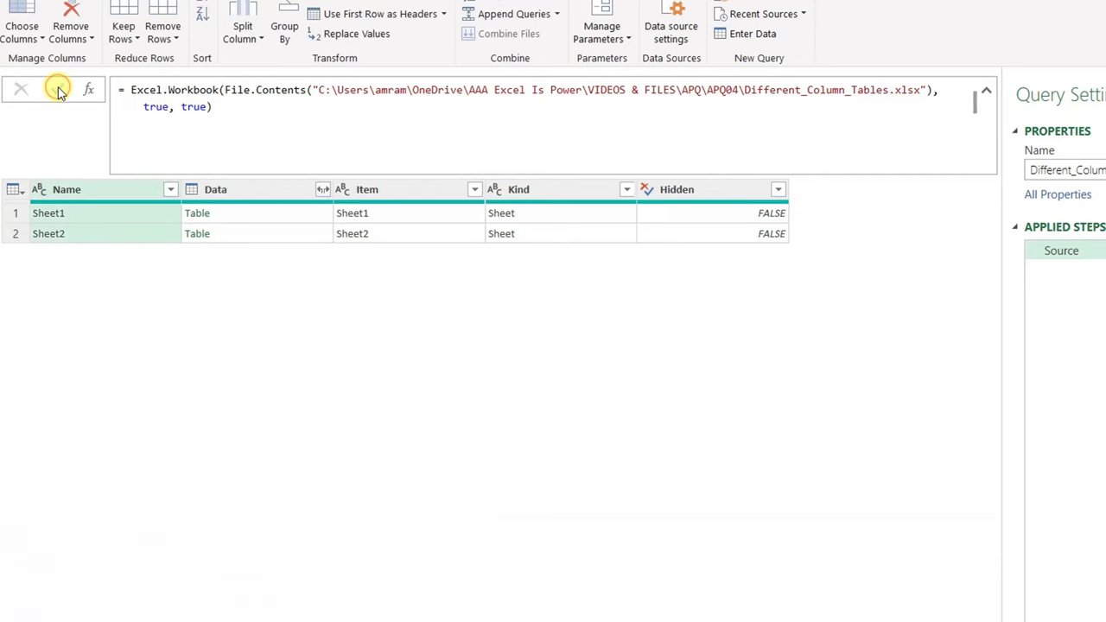
{"action": "left_click", "coordinate": [275, 218]}
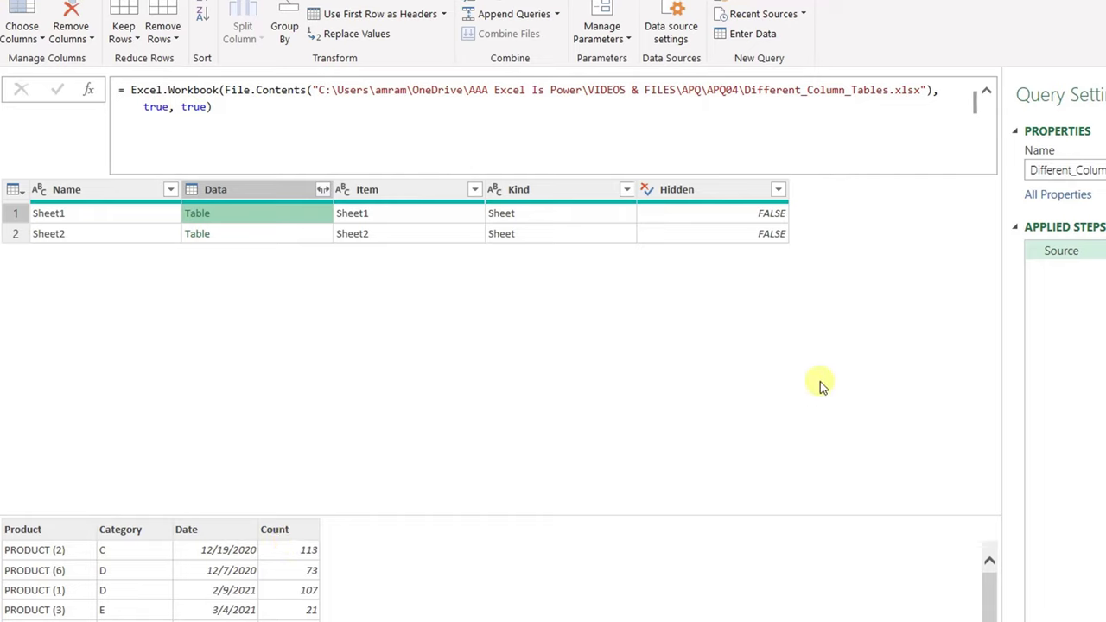
- Append [Data] to the Source step's formula so that it returns only the Data column as a list
{"action": "left_click", "coordinate": [266, 192]}
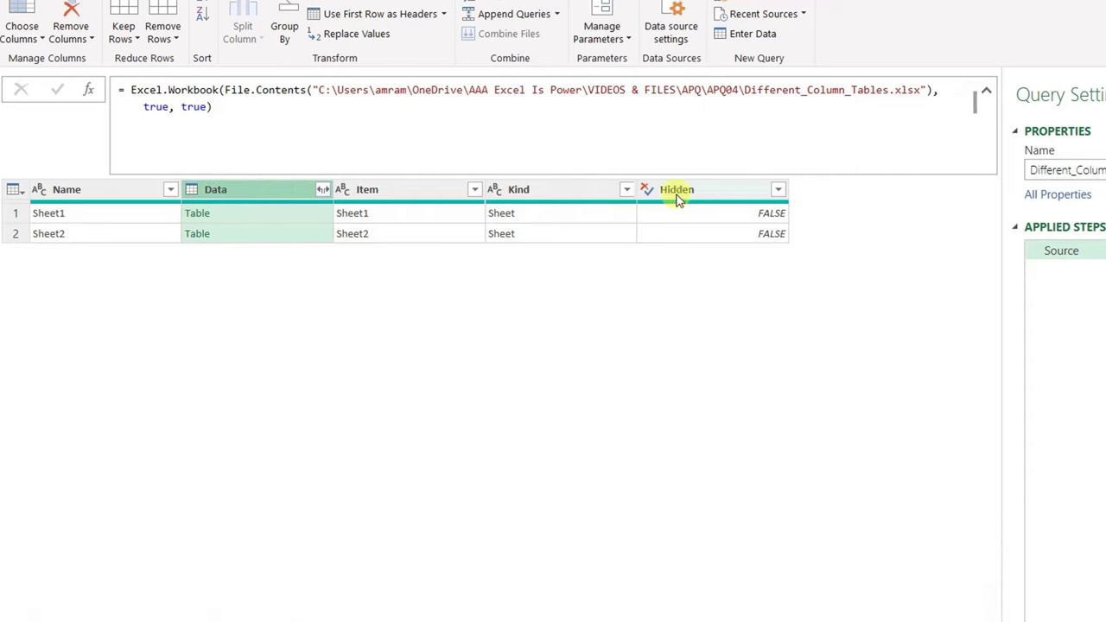
{"action": "right_click", "coordinate": [242, 190]}
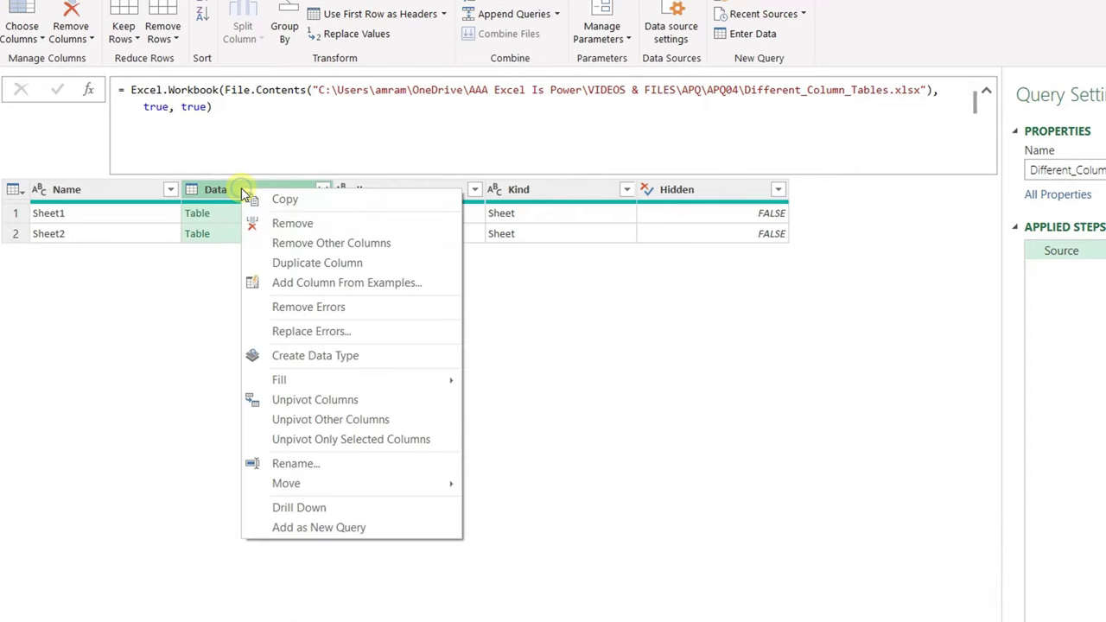
{"action": "left_click", "coordinate": [246, 112]}
{"action": "left_click", "coordinate": [245, 114]}
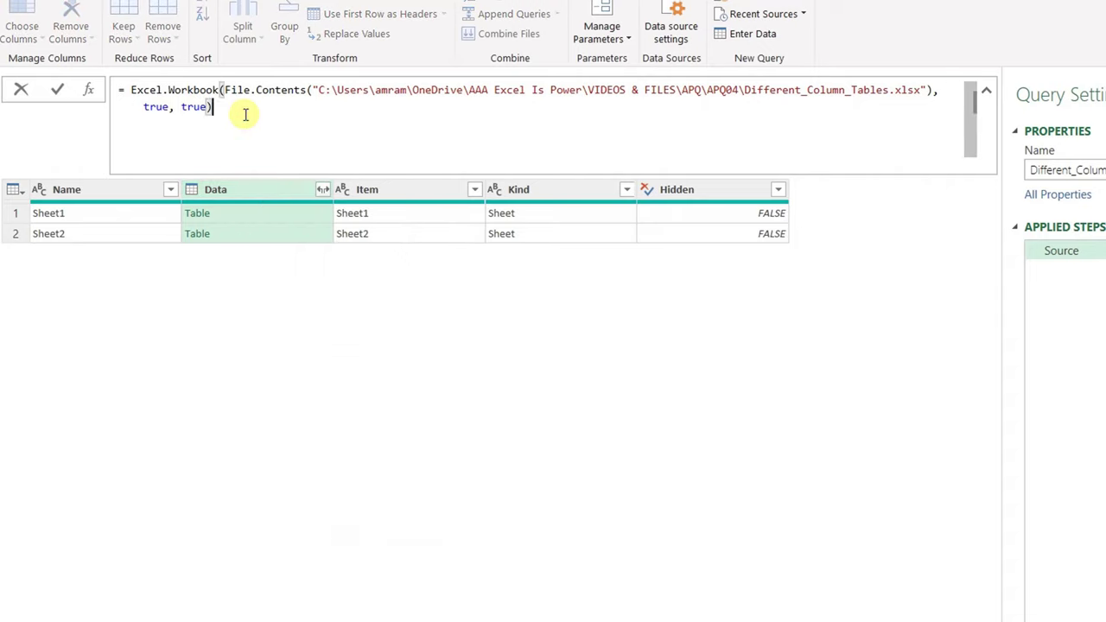
{"action": "type", "text": "[Data"}
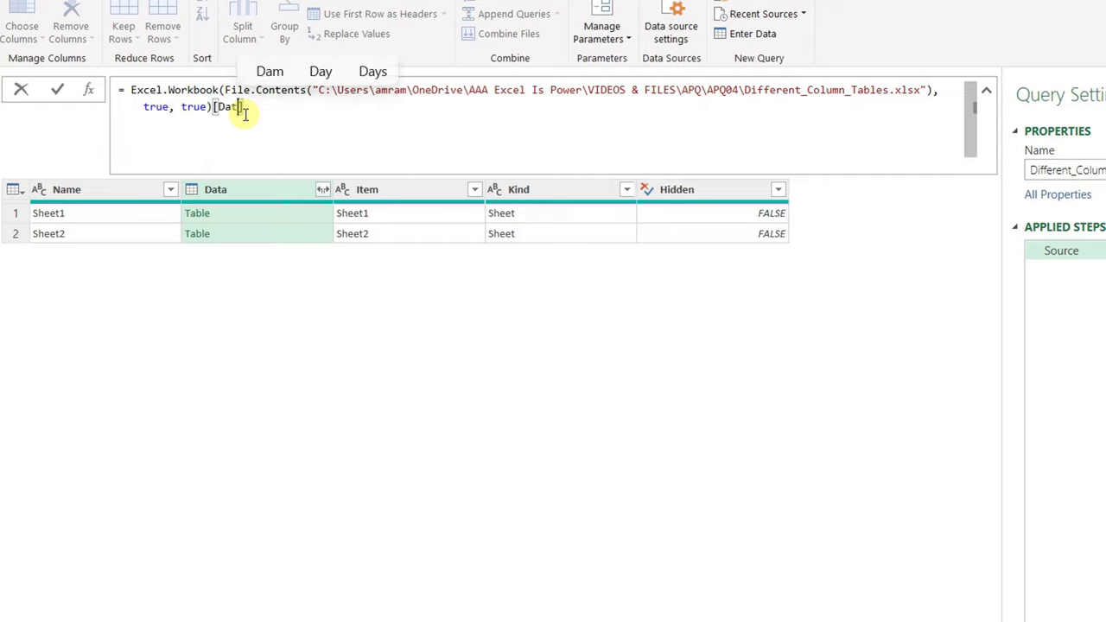
{"action": "left_click", "coordinate": [57, 89]}
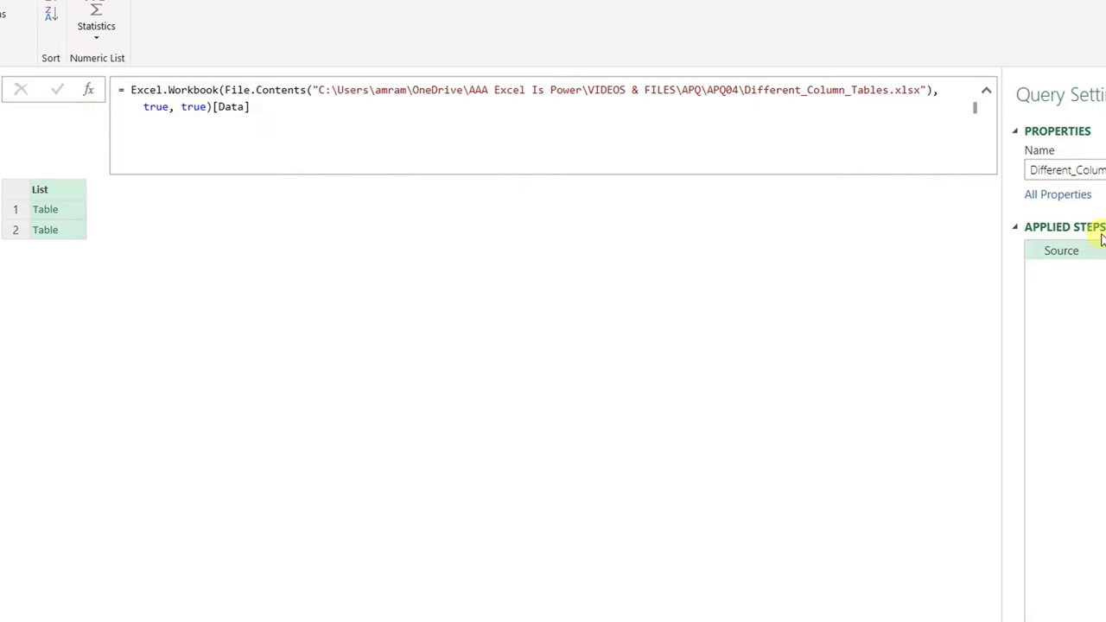
- Add a custom step with the formula = Table.Combine( Source) to append the listed tables, and collapse the expanded formula
{"action": "left_click", "coordinate": [86, 90]}
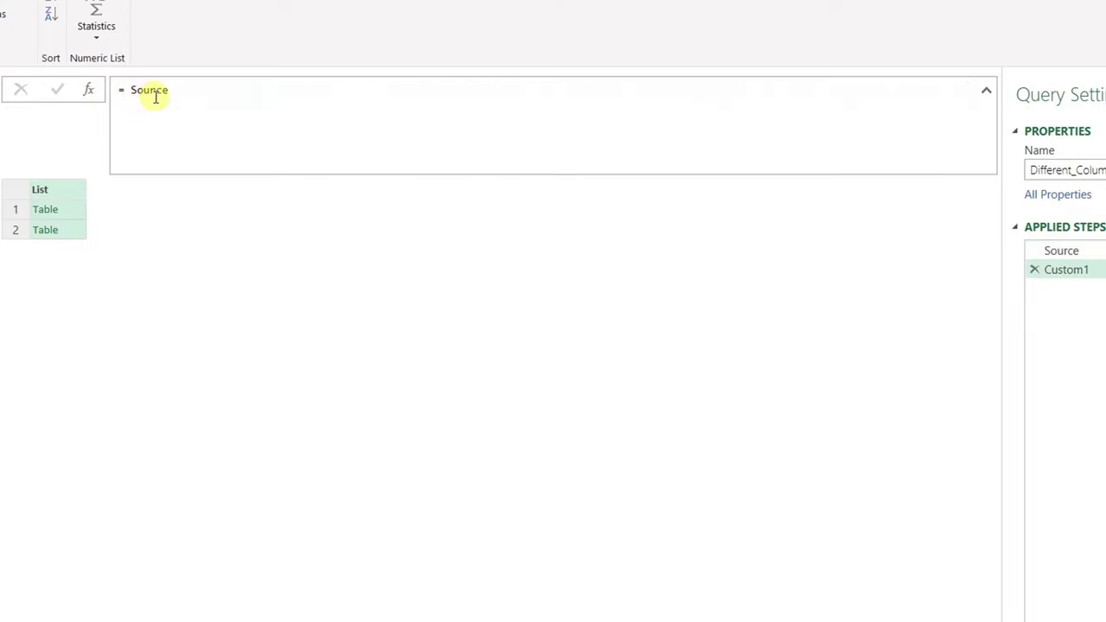
{"action": "left_click", "coordinate": [125, 89]}
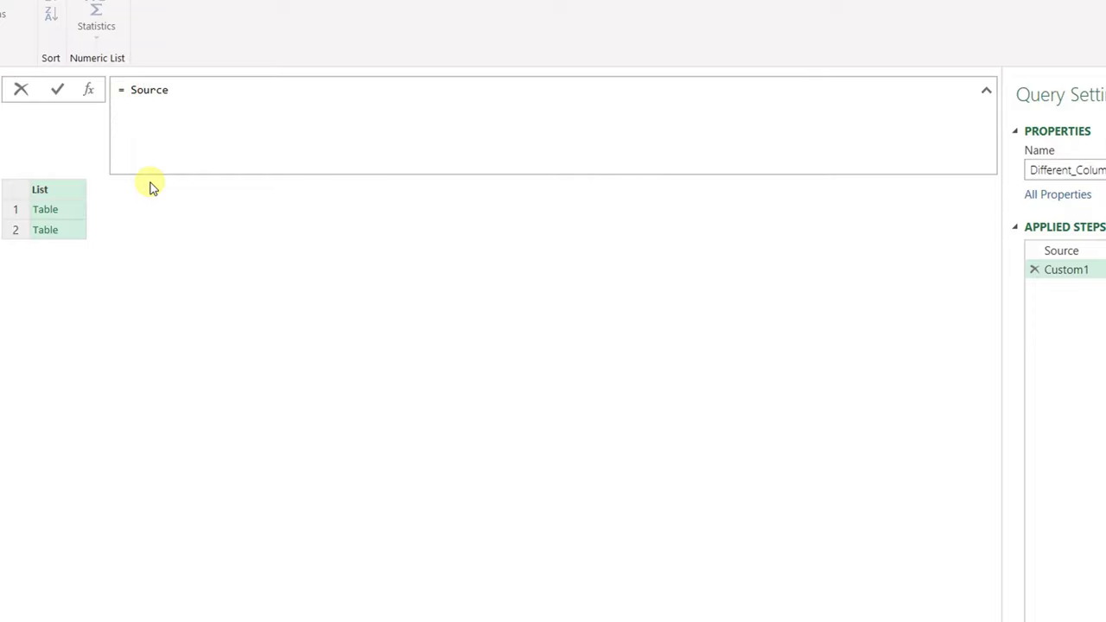
{"action": "type", "text": "Table"}
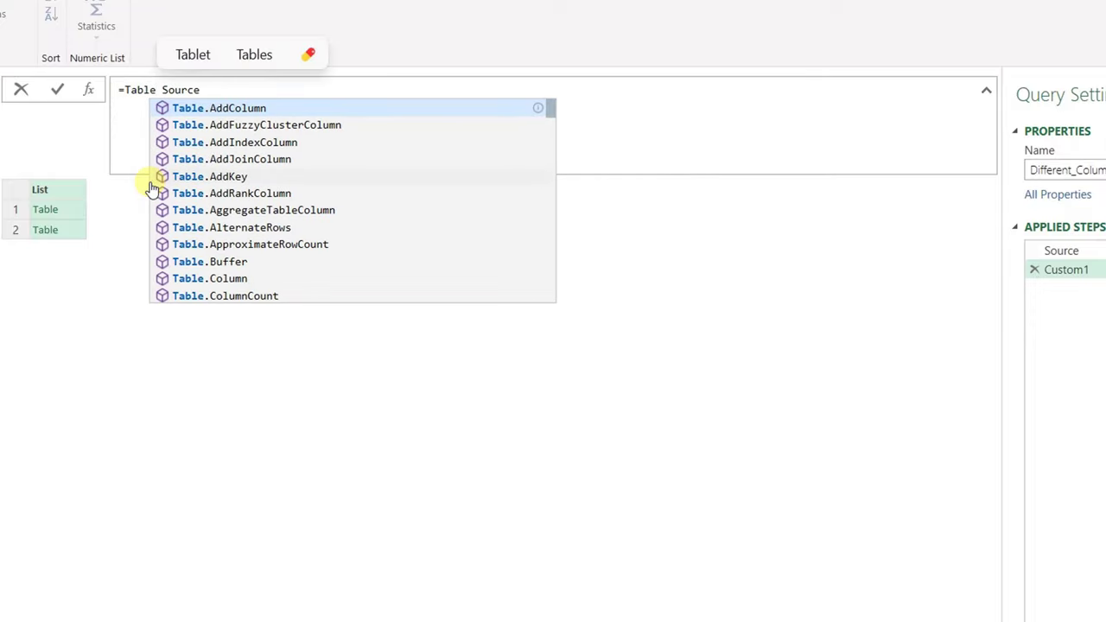
{"action": "type", "text": ".Combine"}
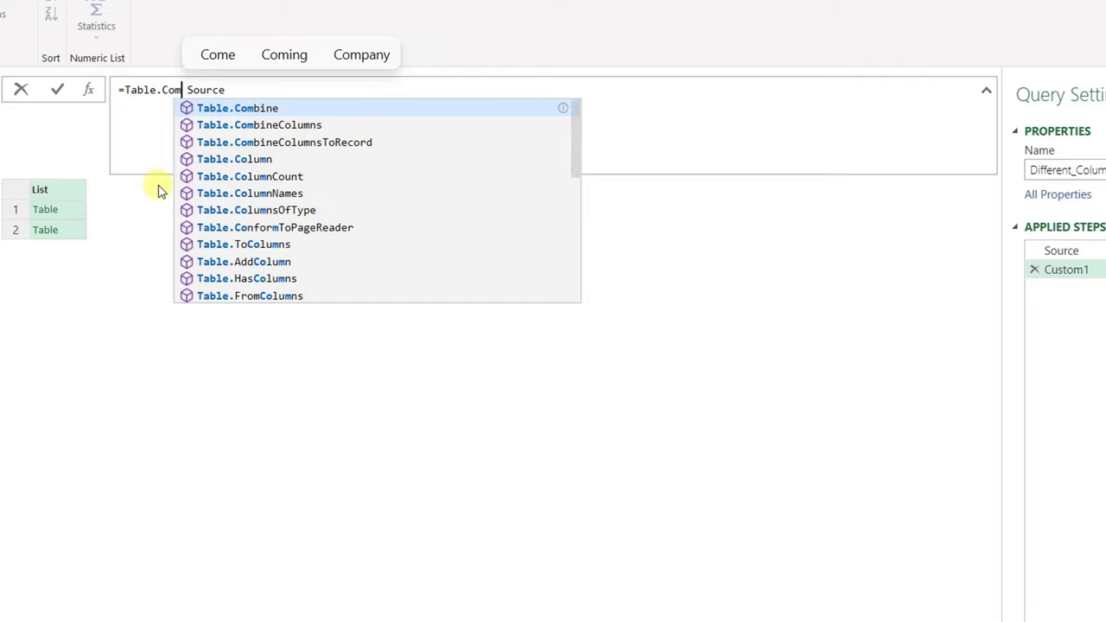
{"action": "type", "text": "("}
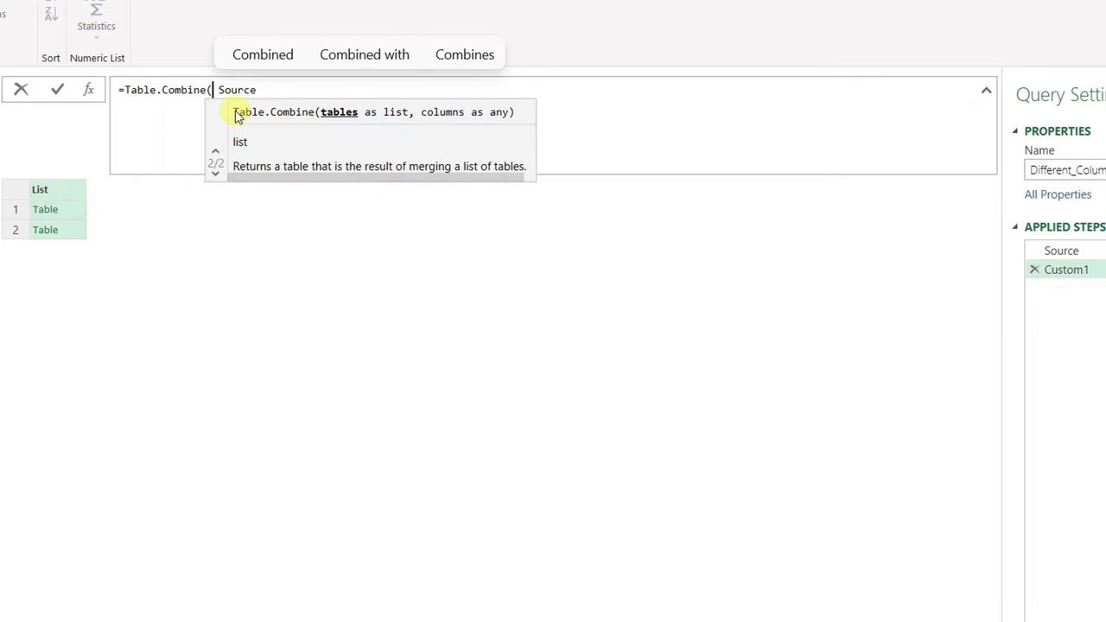
{"action": "type", "text": " Source)"}
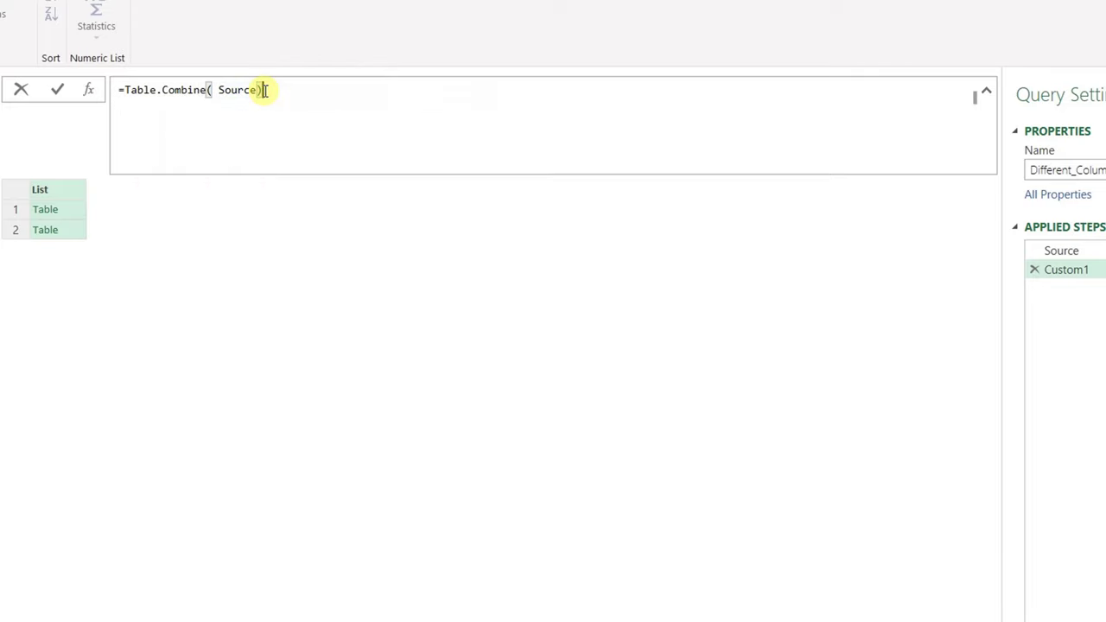
{"action": "key", "text": "Return"}
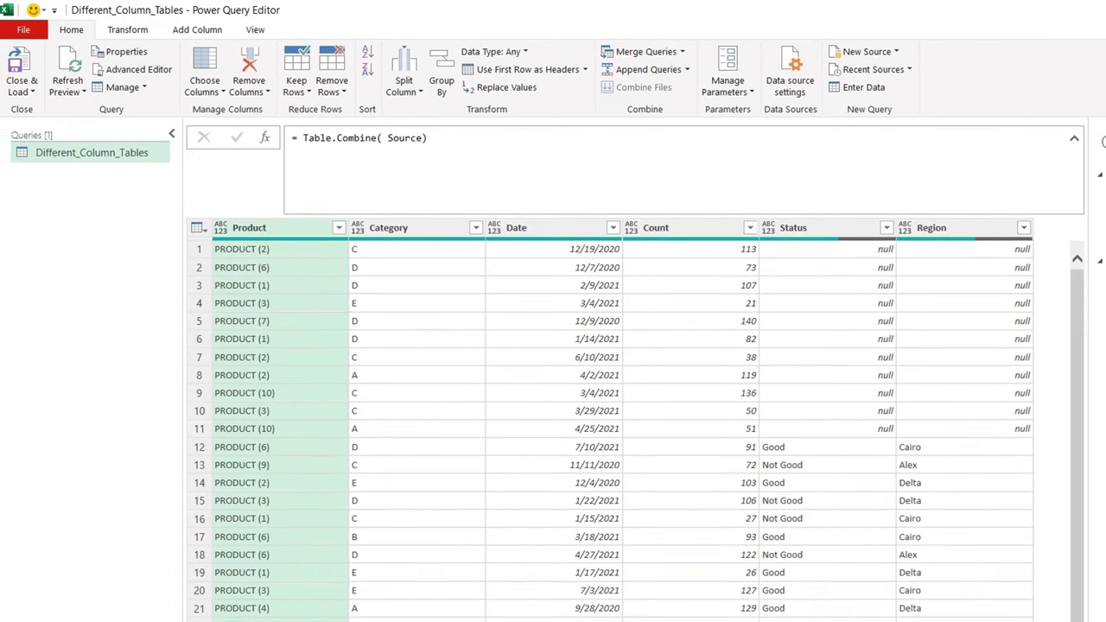
{"action": "left_click", "coordinate": [1077, 138]}
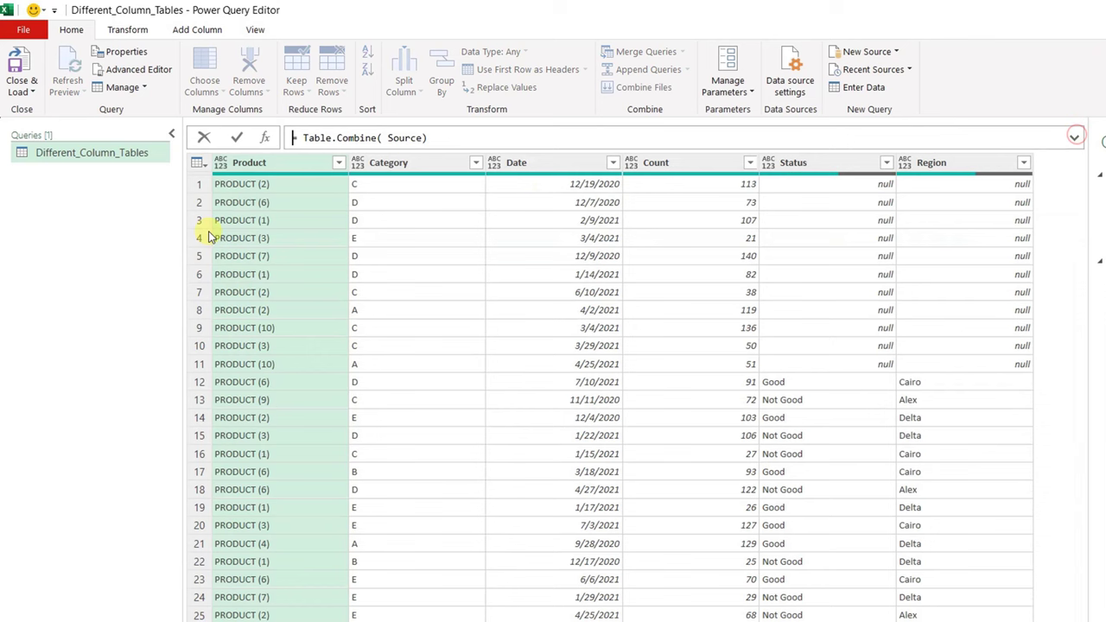
- Detect the data types of all columns from Product to Region in the combined table
{"action": "left_click", "coordinate": [273, 161]}
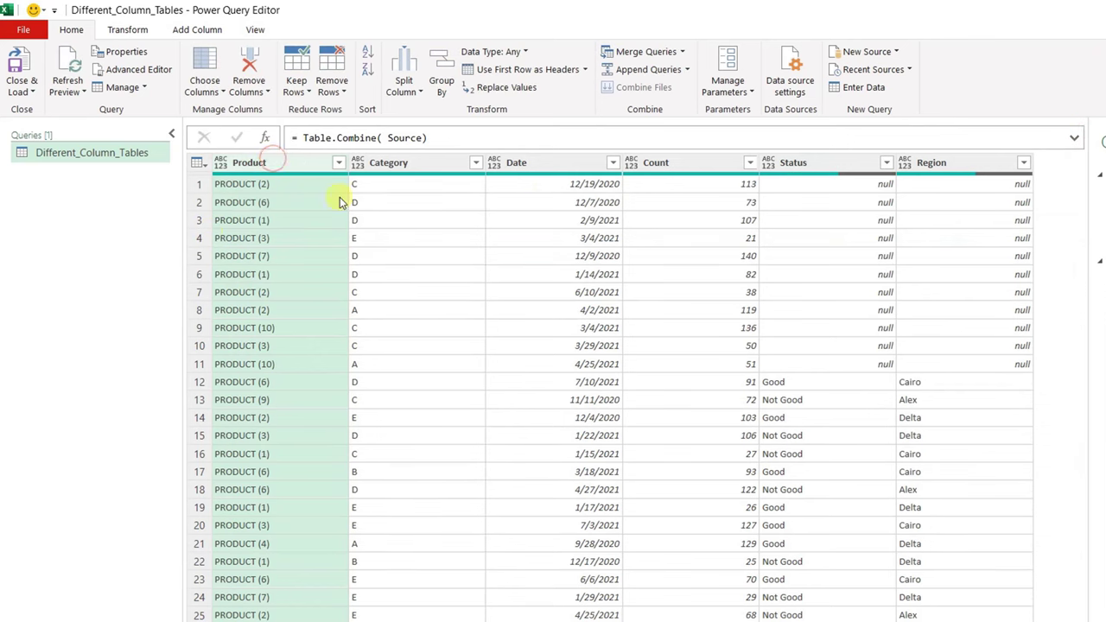
{"action": "left_click", "coordinate": [925, 164], "text": "shift"}
{"action": "left_click", "coordinate": [127, 30]}
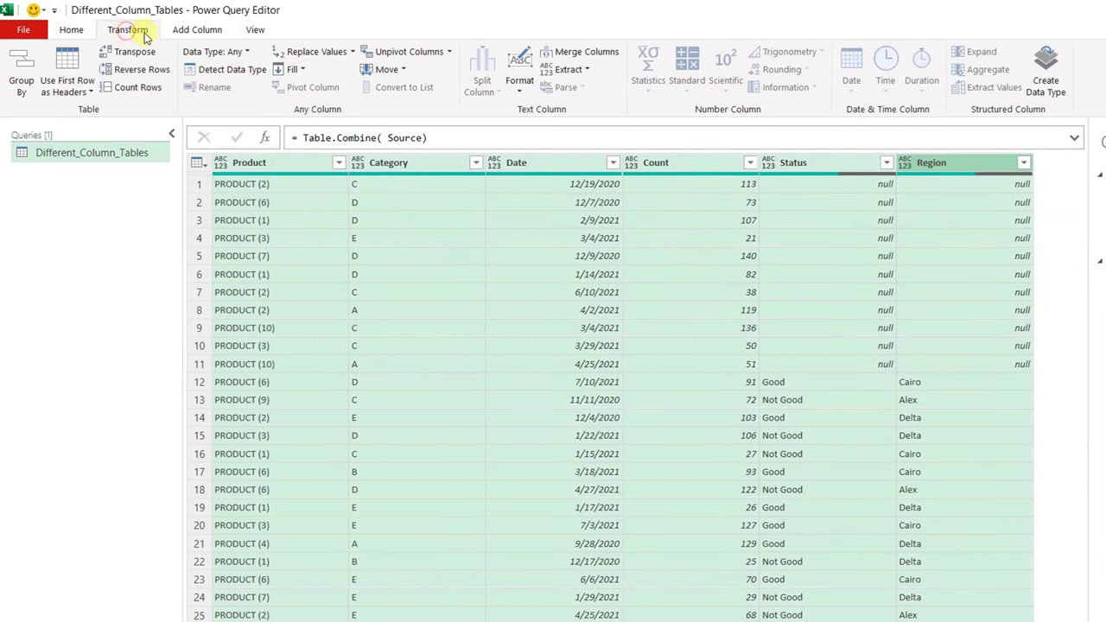
{"action": "left_click", "coordinate": [211, 71]}
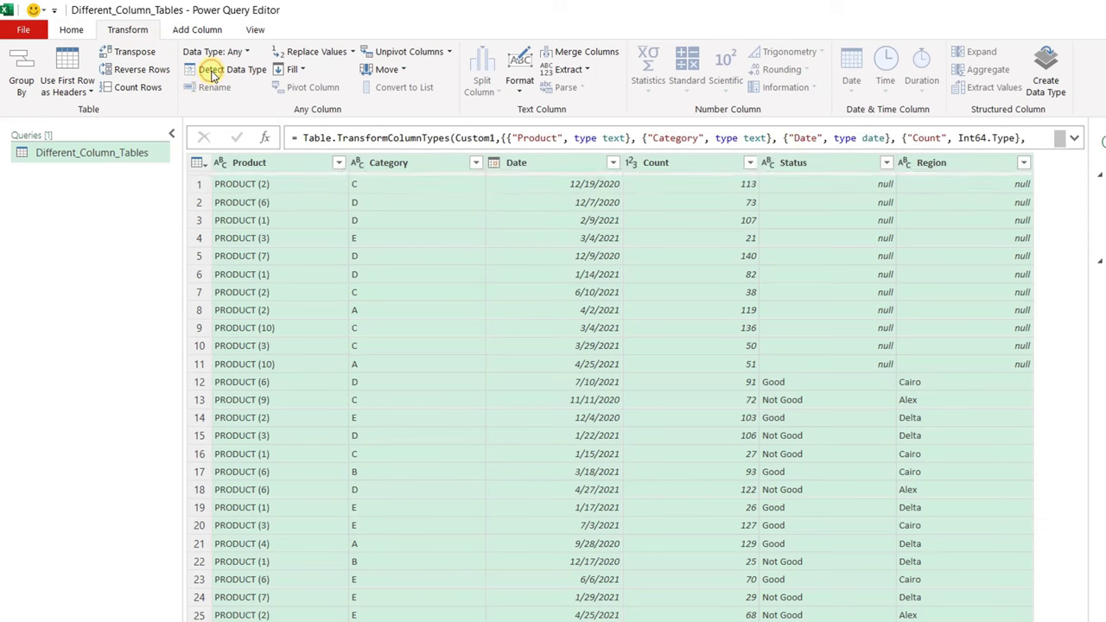
- Close the query editor and load the query as a table into the existing worksheet at =Sheet1!$A$1
{"action": "left_click", "coordinate": [72, 29]}
{"action": "left_click", "coordinate": [28, 90]}
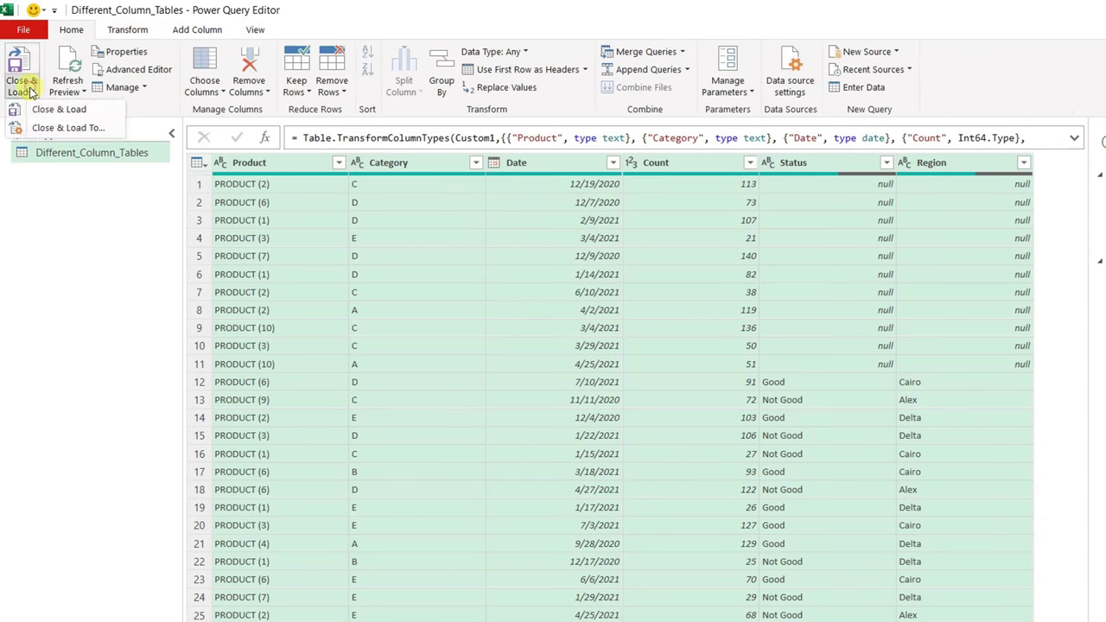
{"action": "left_click", "coordinate": [50, 127]}
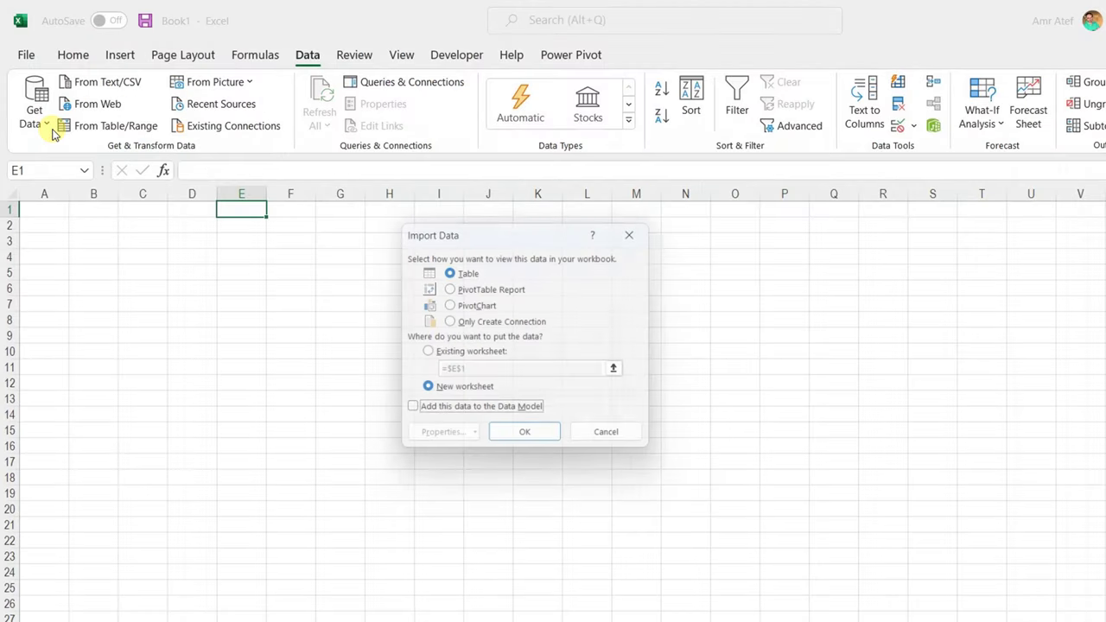
{"action": "left_click", "coordinate": [455, 353]}
{"action": "left_click", "coordinate": [42, 217]}
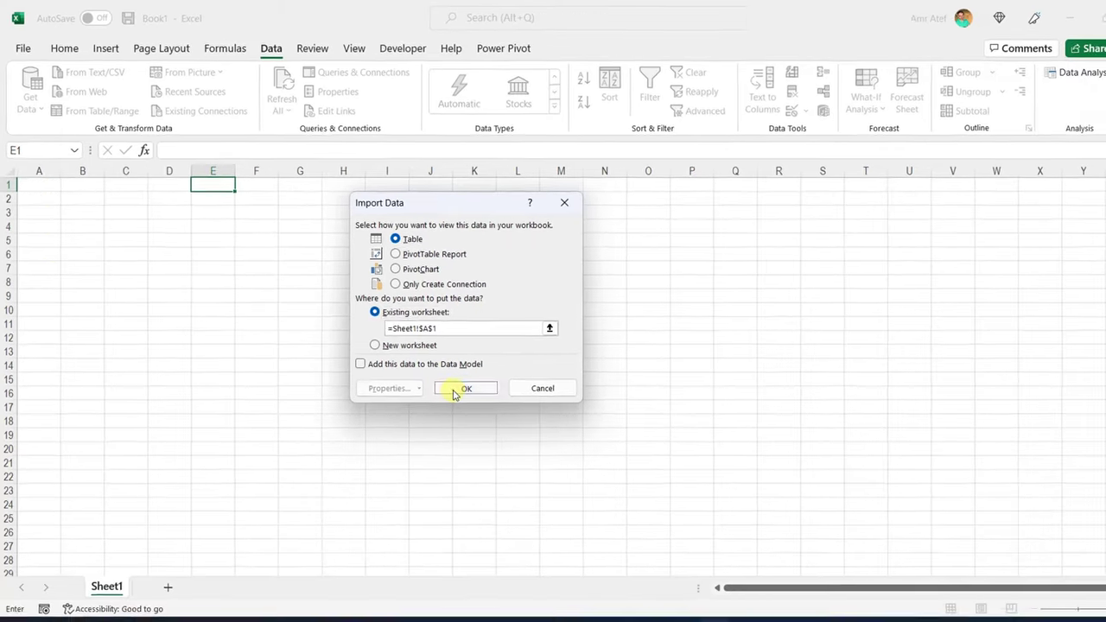
{"action": "left_click", "coordinate": [528, 440]}
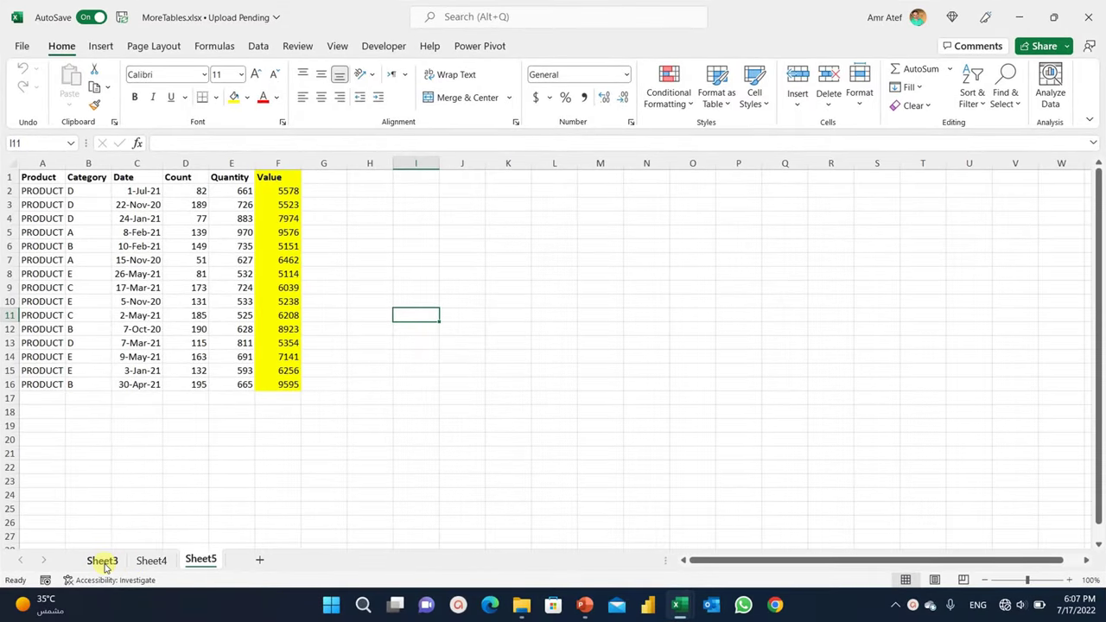
- Copy Sheet3, Sheet4 and Sheet5 of MoreTables.xlsx to the end of Different_Column_Tables.xlsx, and close the workbook window
{"action": "left_click", "coordinate": [103, 562]}
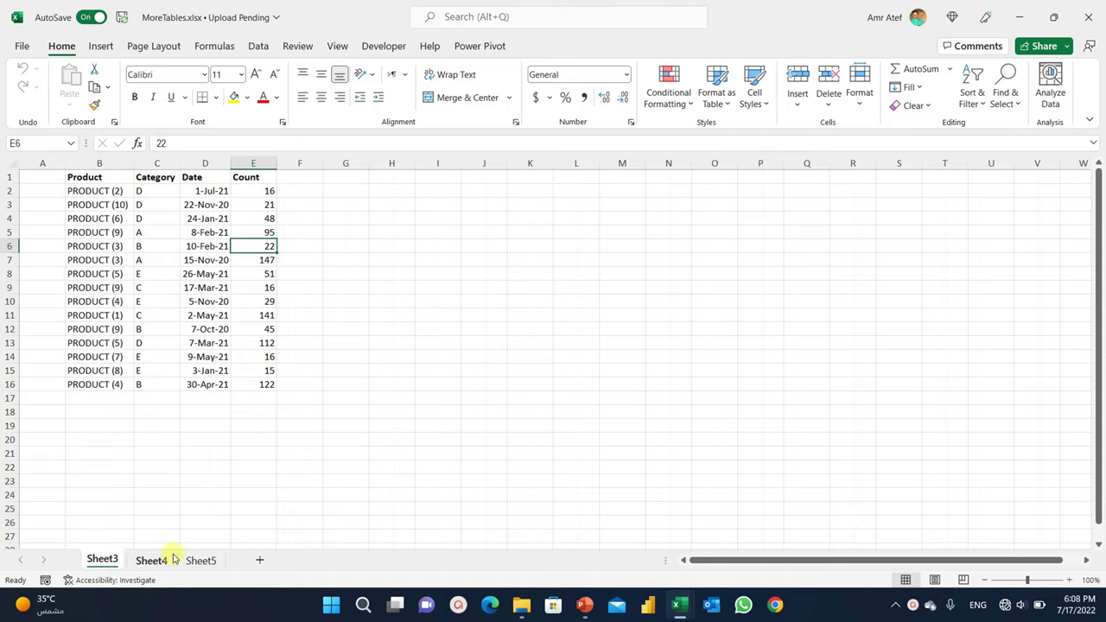
{"action": "left_click", "coordinate": [199, 562], "text": "shift"}
{"action": "right_click", "coordinate": [199, 562]}
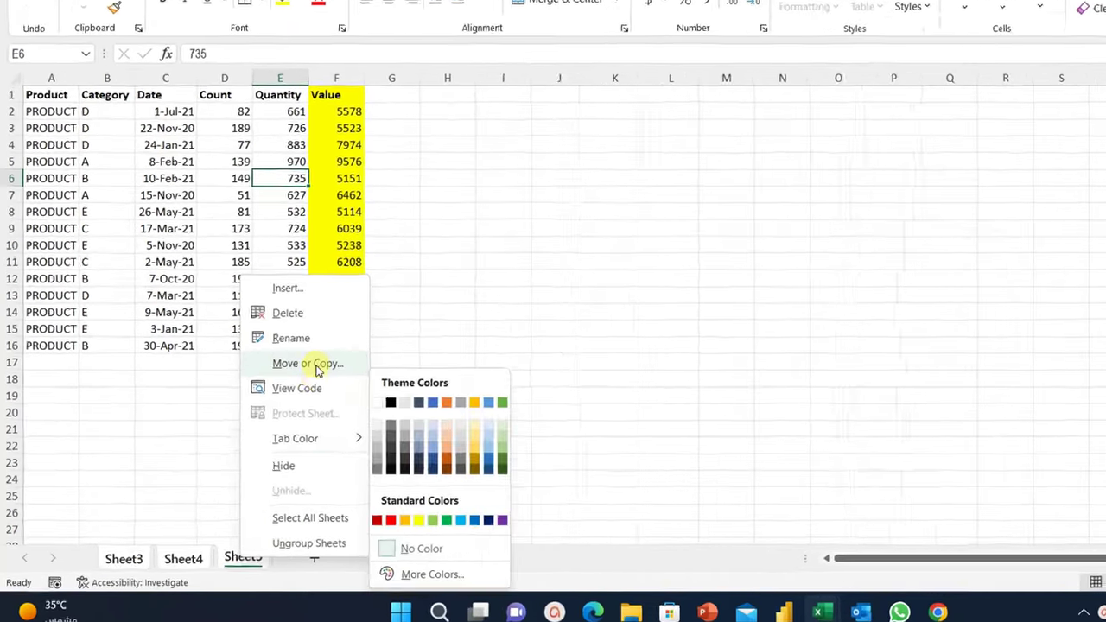
{"action": "left_click", "coordinate": [317, 370]}
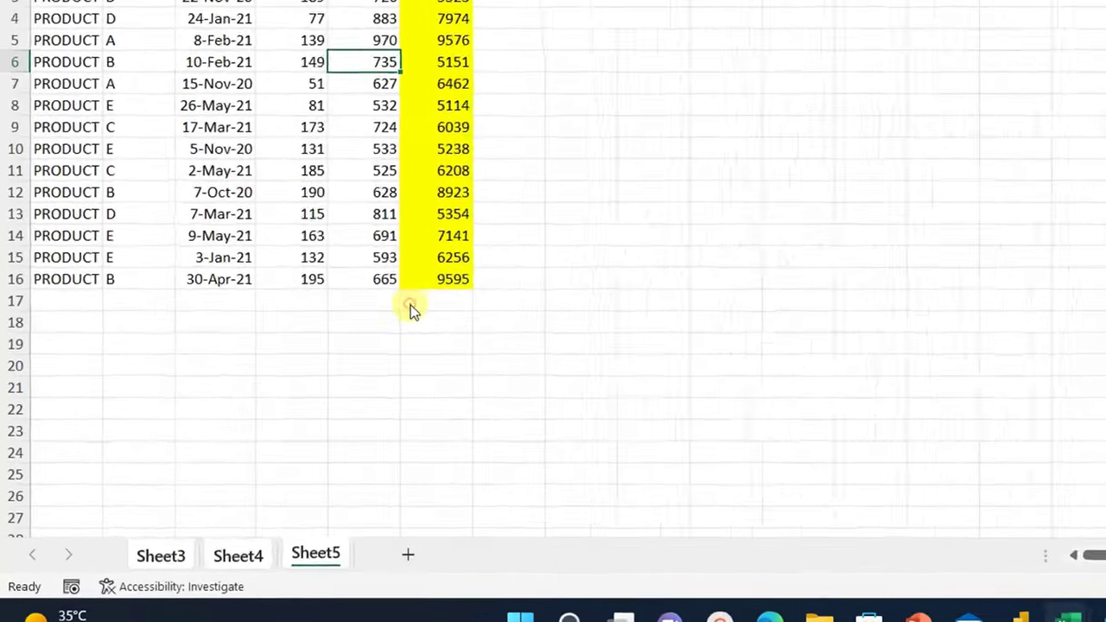
{"action": "left_click", "coordinate": [355, 397]}
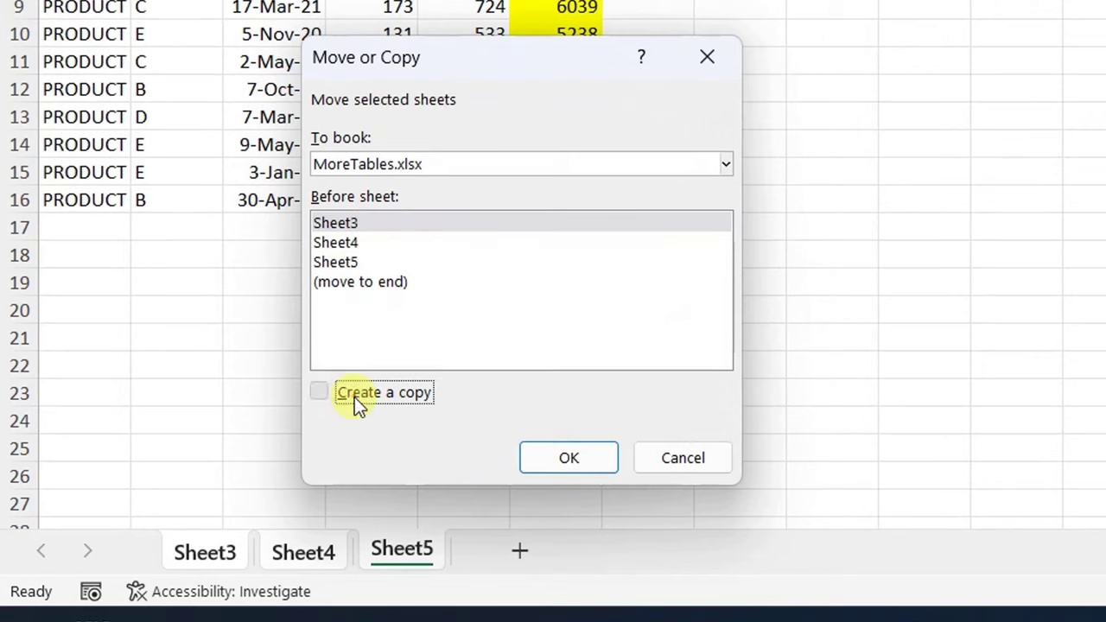
{"action": "left_click", "coordinate": [385, 166]}
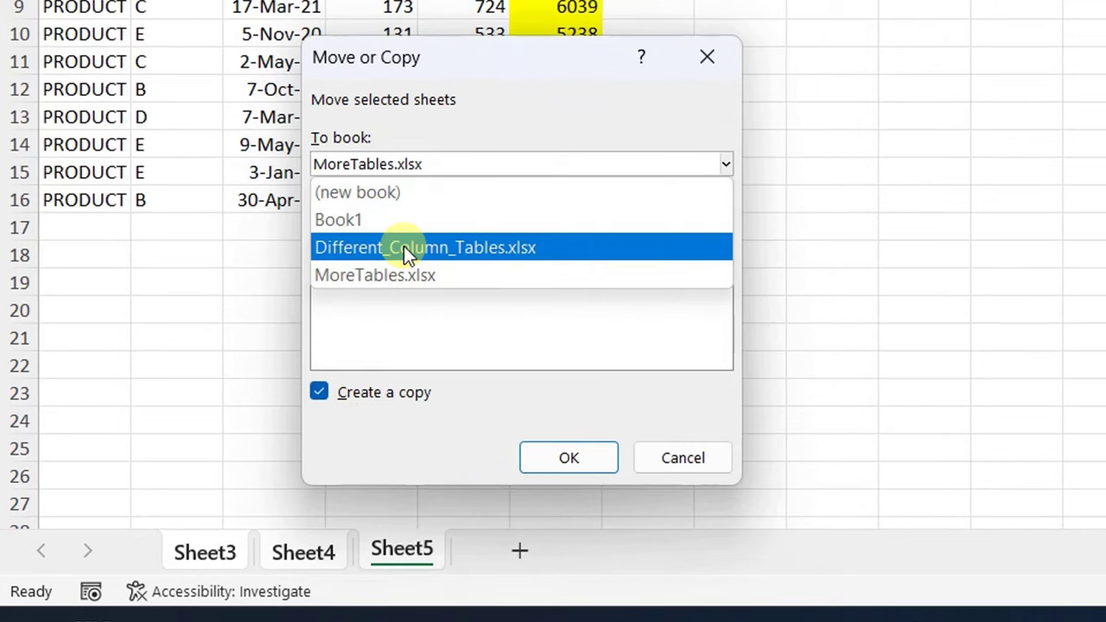
{"action": "left_click", "coordinate": [403, 246]}
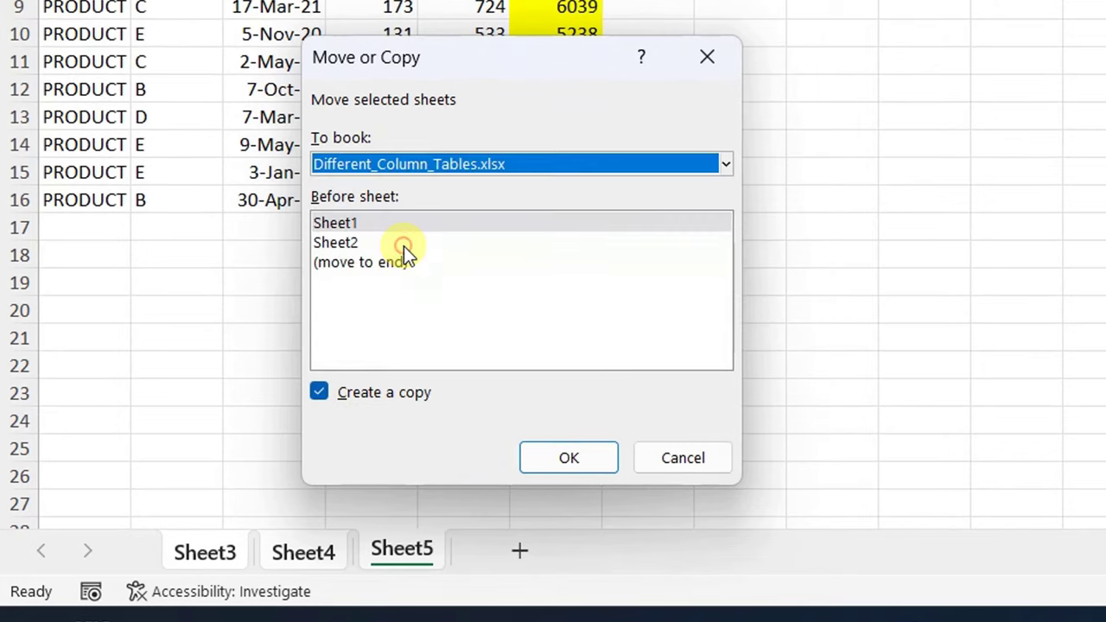
{"action": "left_click", "coordinate": [386, 264]}
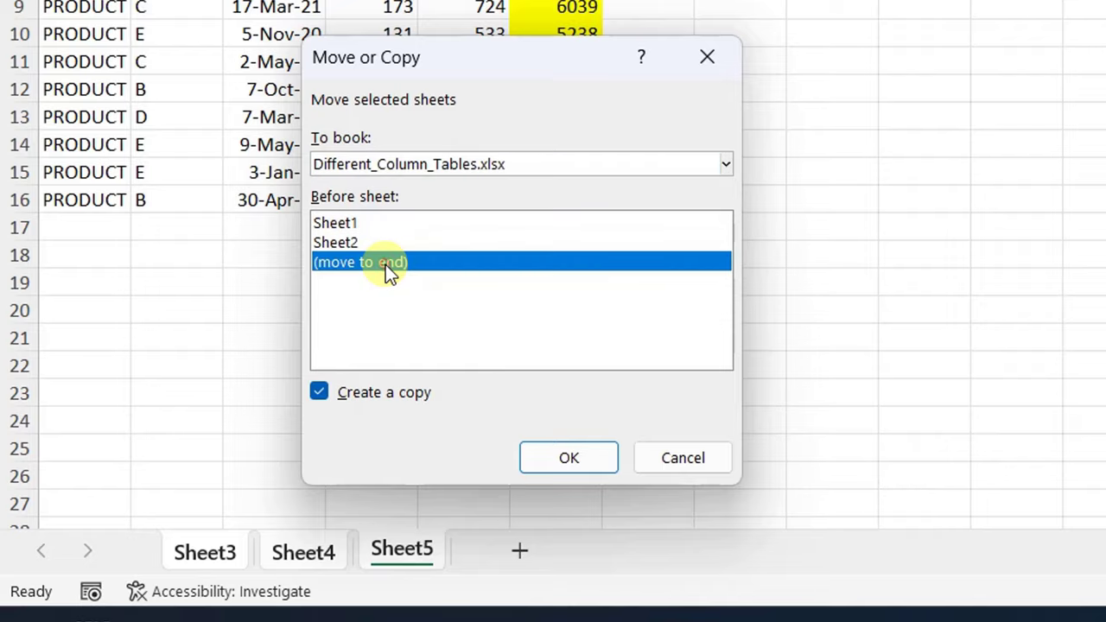
{"action": "left_click", "coordinate": [571, 458]}
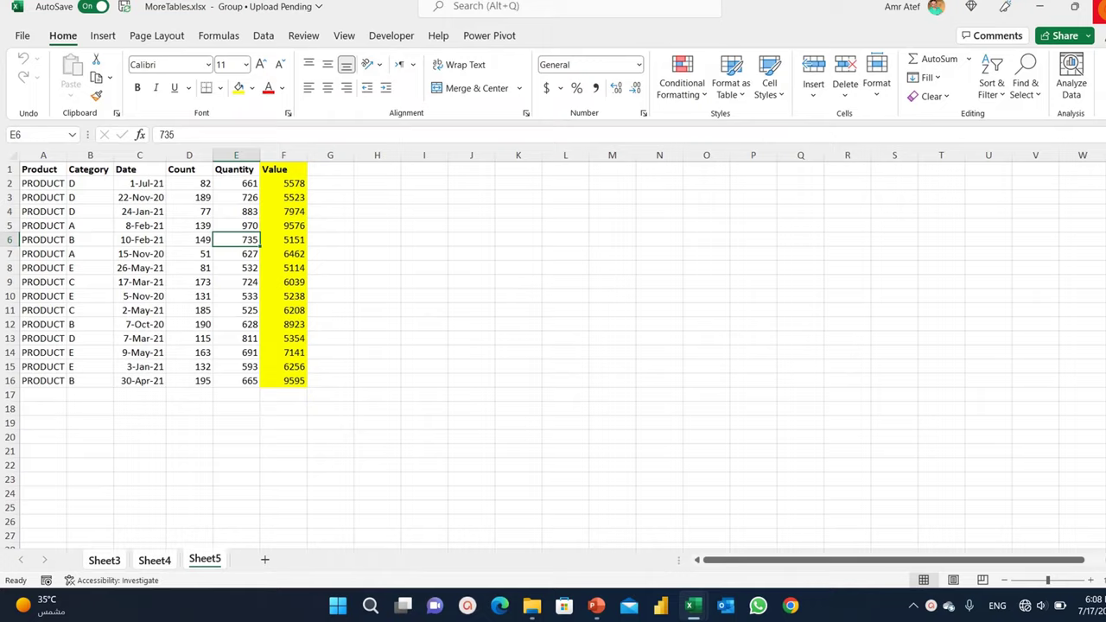
{"action": "left_click", "coordinate": [1104, 15]}
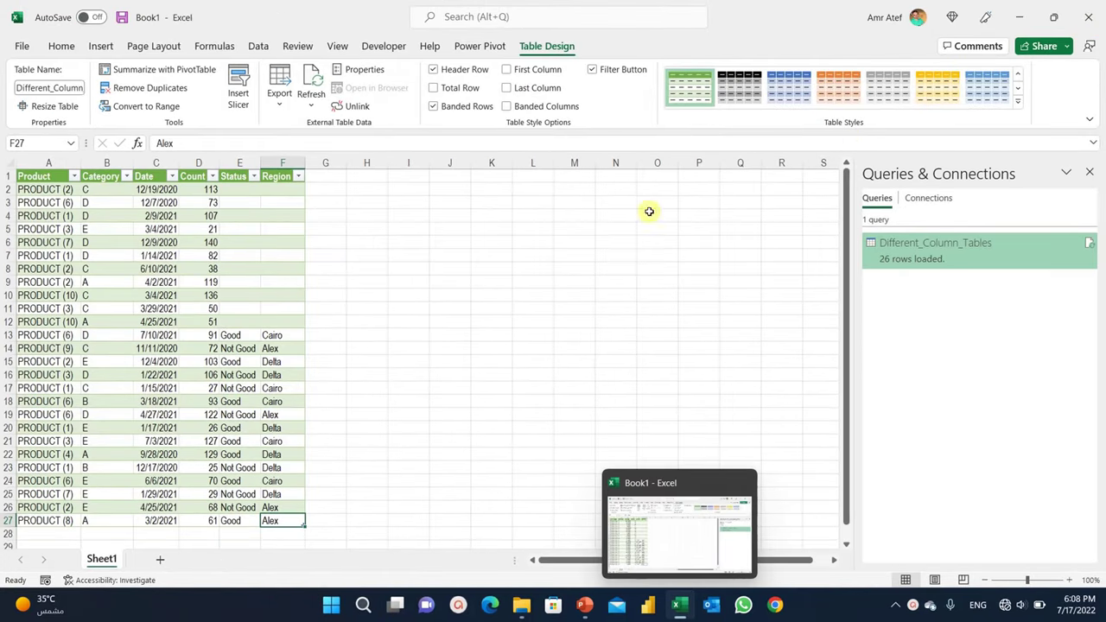
- Refresh the loaded Different_Column_Tables query table in Book1 to bring in the copied sheets
{"action": "left_click", "coordinate": [169, 257]}
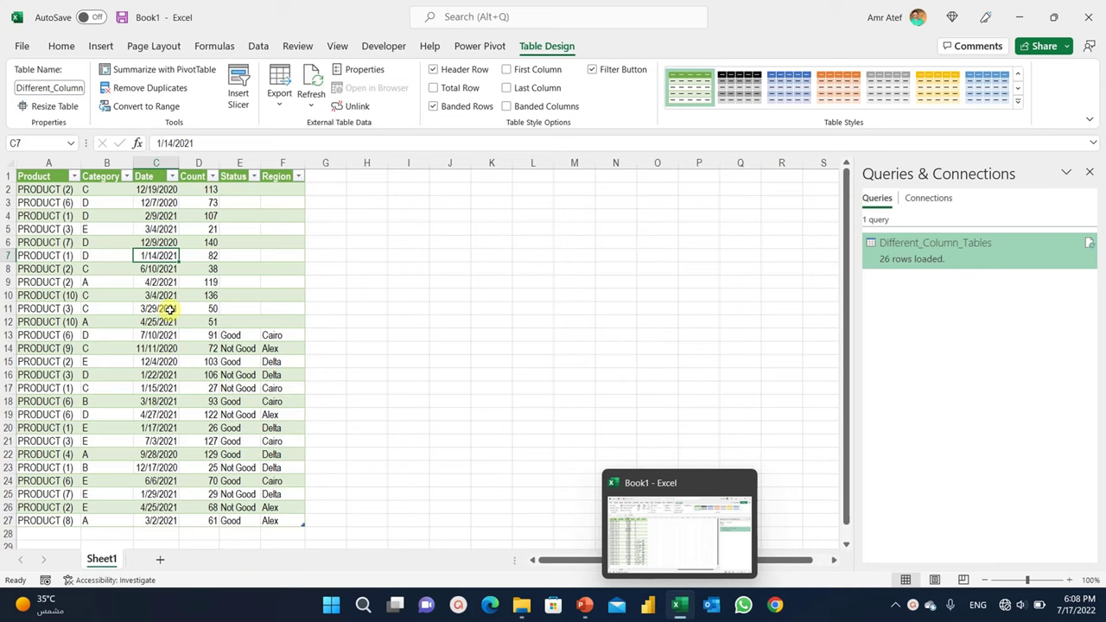
{"action": "right_click", "coordinate": [168, 253]}
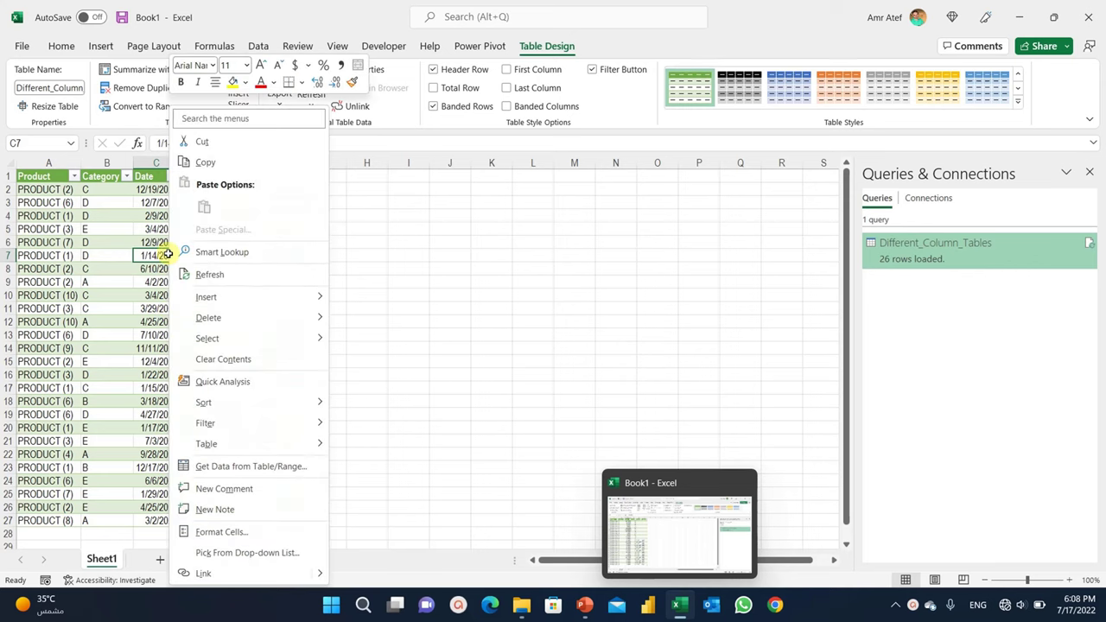
{"action": "left_click", "coordinate": [210, 274]}
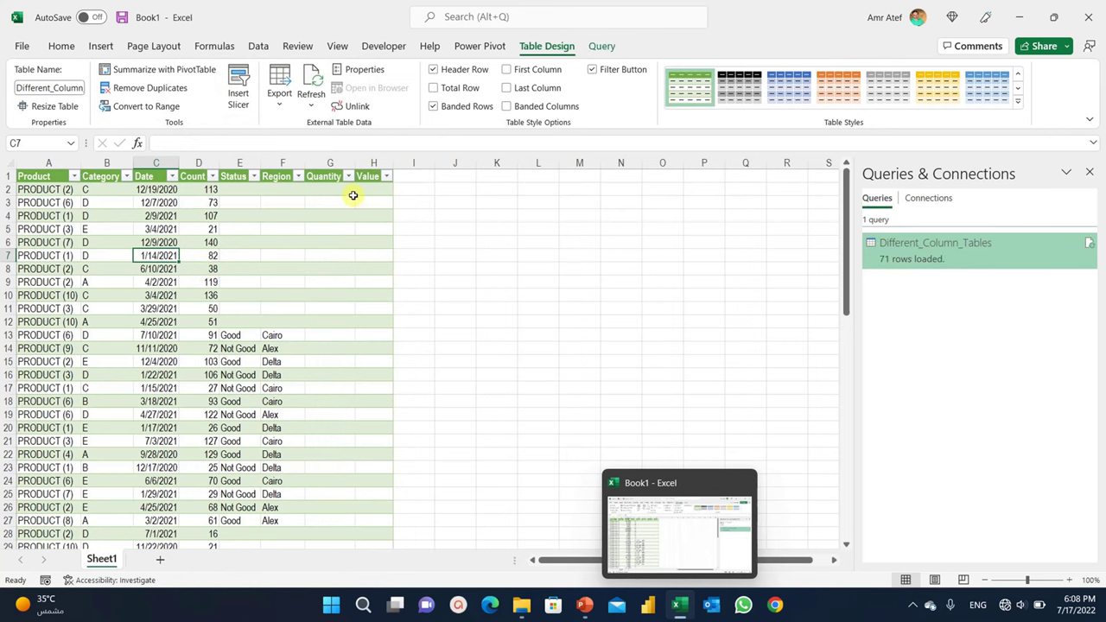
- Examine the refreshed table down to its last row, checking the appended rows and the Quantity and Value columns
{"action": "scroll", "coordinate": [248, 361], "scroll_direction": "down", "scroll_amount": 1}
{"action": "scroll", "coordinate": [248, 361], "scroll_direction": "down", "scroll_amount": 9}
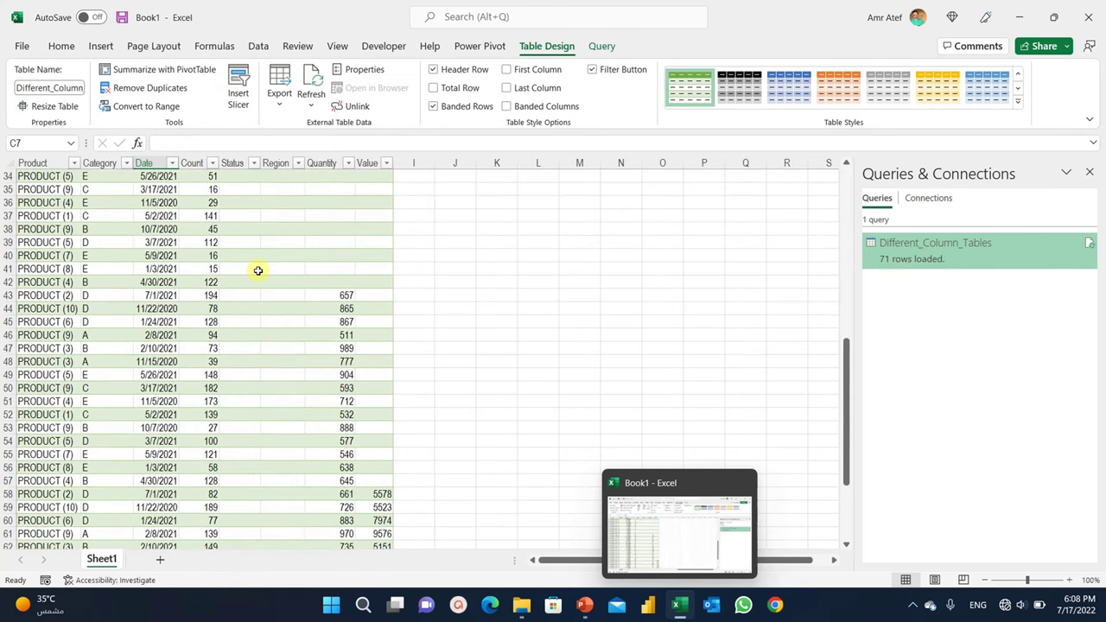
{"action": "scroll", "coordinate": [257, 271], "scroll_direction": "down", "scroll_amount": 3}
{"action": "scroll", "coordinate": [259, 280], "scroll_direction": "up", "scroll_amount": 2}
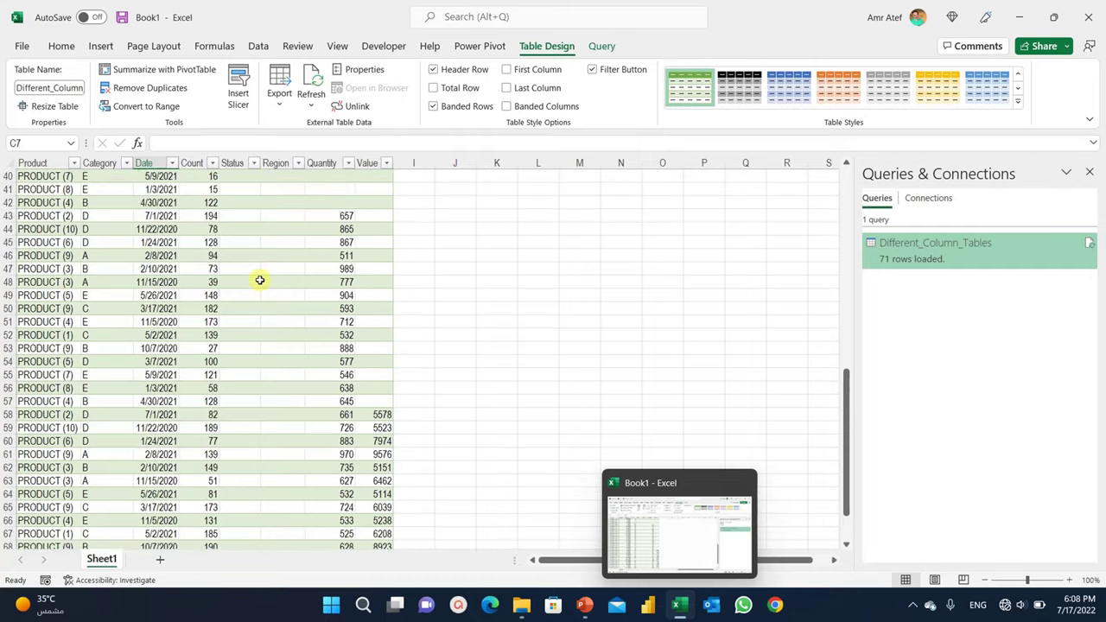
{"action": "scroll", "coordinate": [260, 280], "scroll_direction": "down", "scroll_amount": 4}
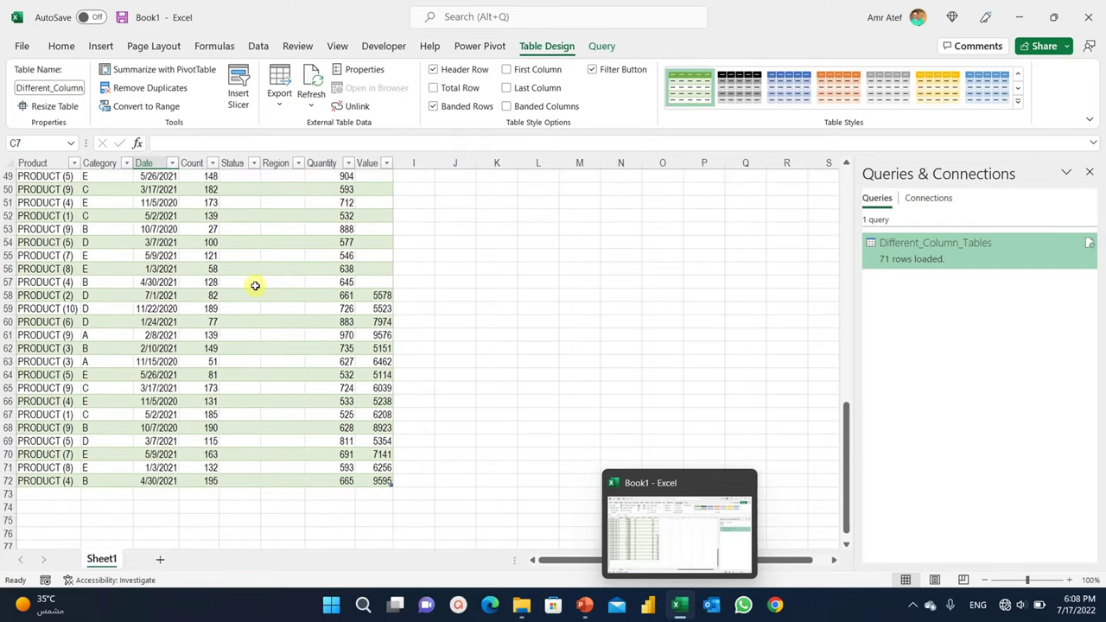
{"action": "scroll", "coordinate": [187, 342], "scroll_direction": "up", "scroll_amount": 5}
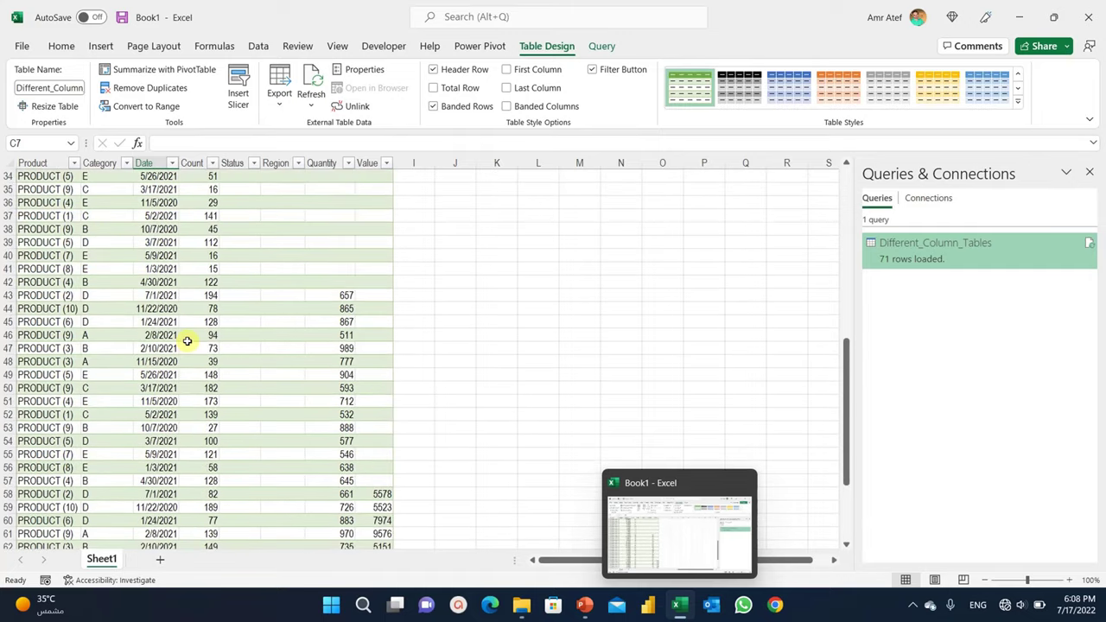
{"action": "scroll", "coordinate": [187, 341], "scroll_direction": "up", "scroll_amount": 11}
{"action": "left_click", "coordinate": [250, 256]}
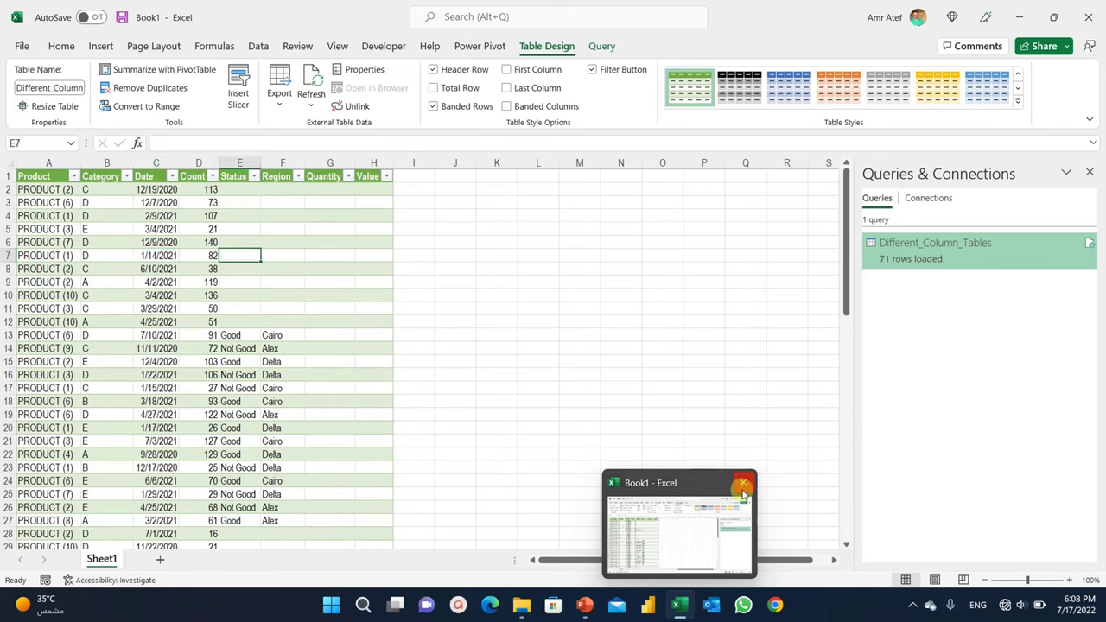
{"action": "left_click", "coordinate": [205, 334]}
{"action": "left_click", "coordinate": [506, 270]}
{"action": "left_click", "coordinate": [217, 336]}
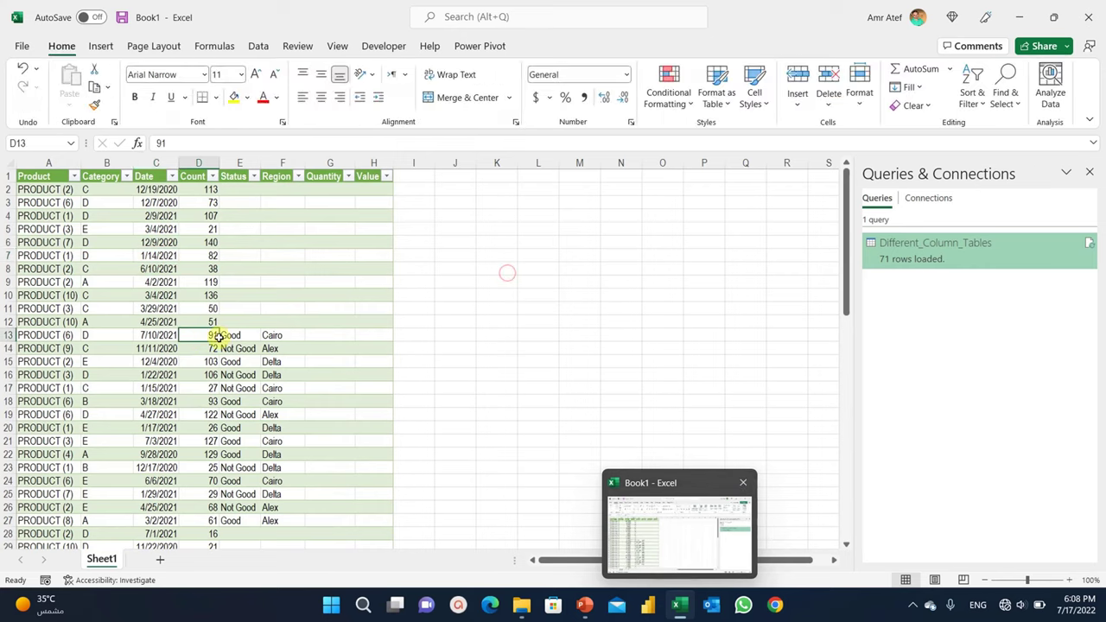